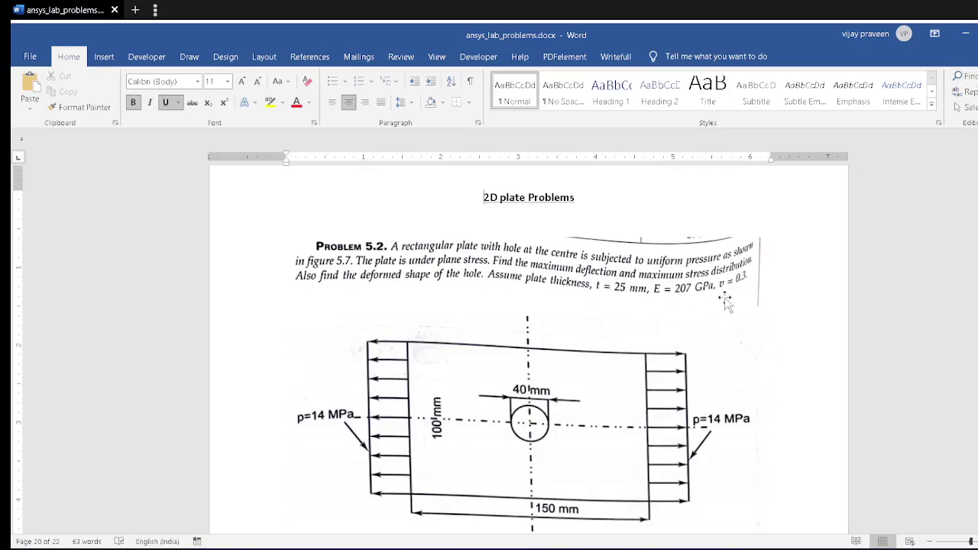
Step: Examine the Problem 5.2 statement and plate figure for the dimensions, thickness, material properties, pressure loads and required results
{"action": "scroll", "coordinate": [725, 300], "scroll_direction": "up", "scroll_amount": 2}
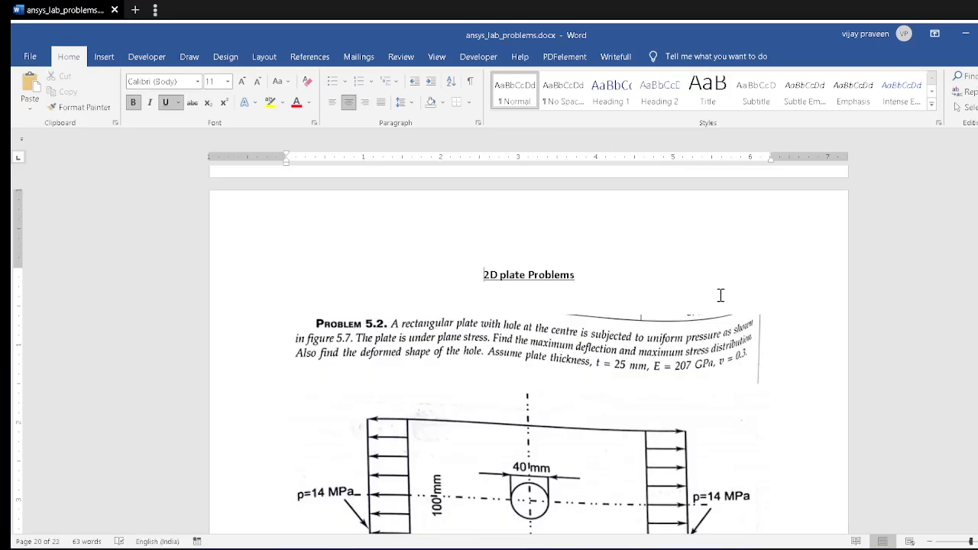
{"action": "scroll", "coordinate": [718, 291], "scroll_direction": "down", "scroll_amount": 3}
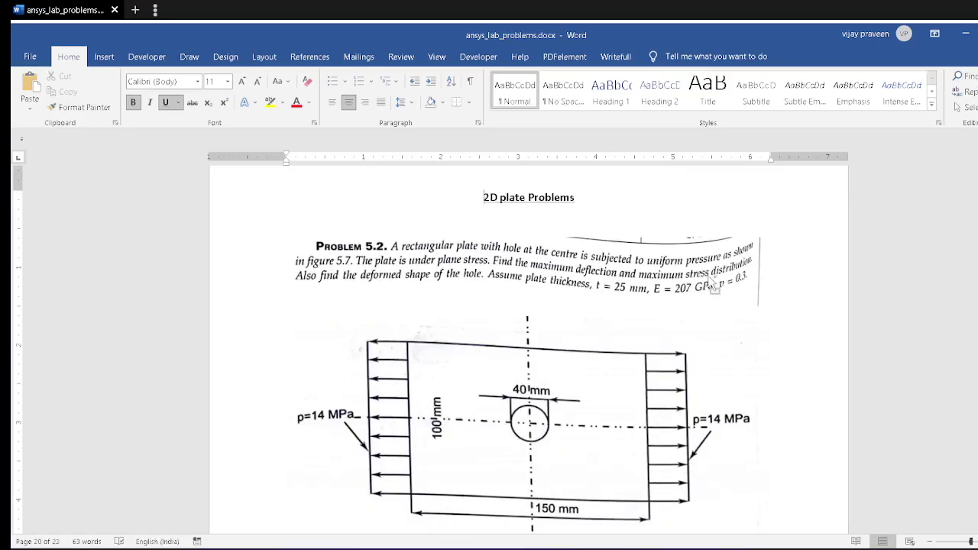
{"action": "scroll", "coordinate": [710, 282], "scroll_direction": "up", "scroll_amount": 1, "text": "ctrl"}
{"action": "scroll", "coordinate": [711, 281], "scroll_direction": "up", "scroll_amount": 1, "text": "ctrl"}
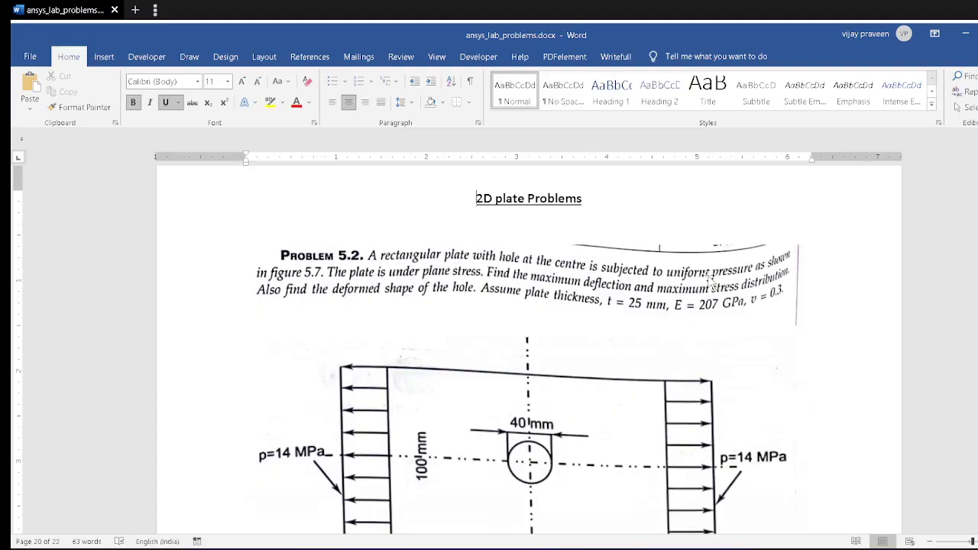
{"action": "scroll", "coordinate": [709, 276], "scroll_direction": "up", "scroll_amount": 1}
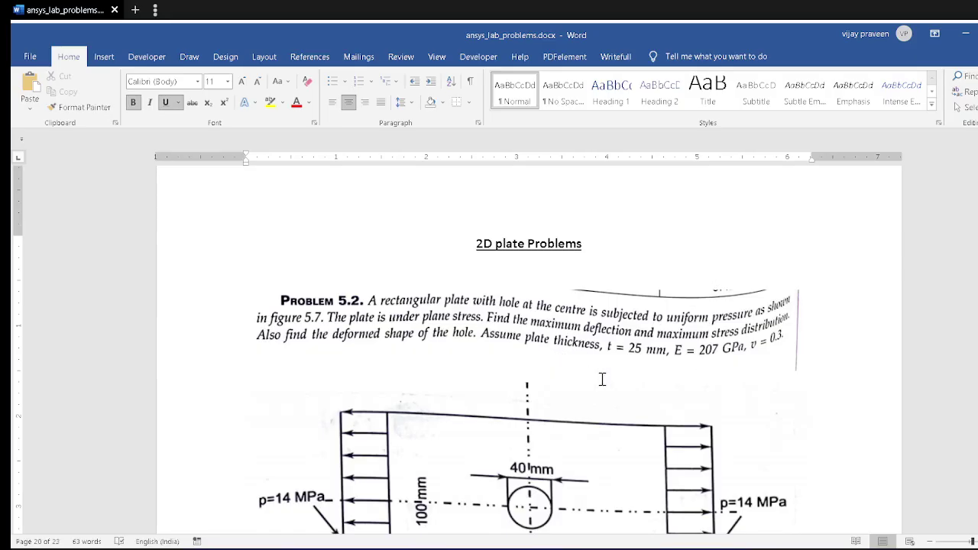
{"action": "scroll", "coordinate": [545, 327], "scroll_direction": "down", "scroll_amount": 1}
{"action": "scroll", "coordinate": [544, 327], "scroll_direction": "down", "scroll_amount": 1}
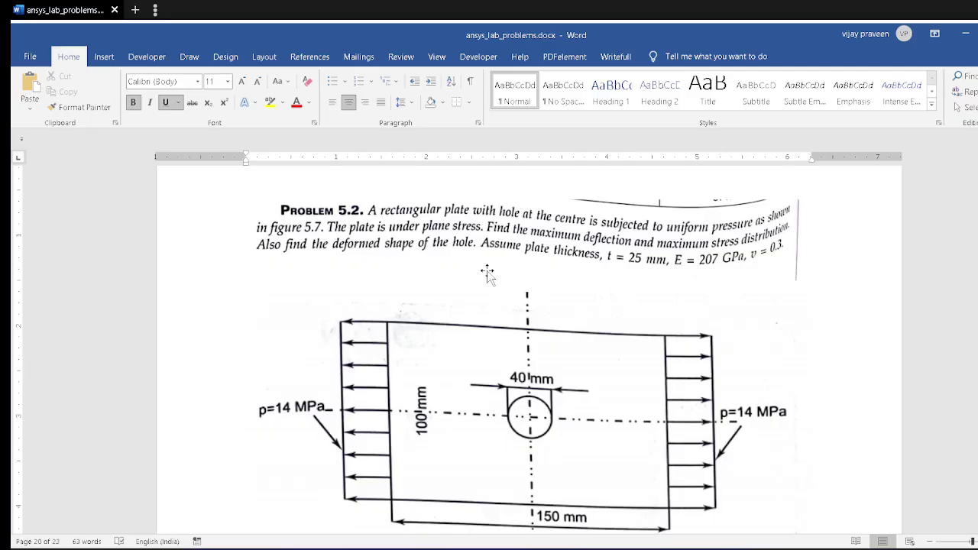
{"action": "scroll", "coordinate": [488, 271], "scroll_direction": "up", "scroll_amount": 2}
{"action": "scroll", "coordinate": [488, 271], "scroll_direction": "down", "scroll_amount": 1}
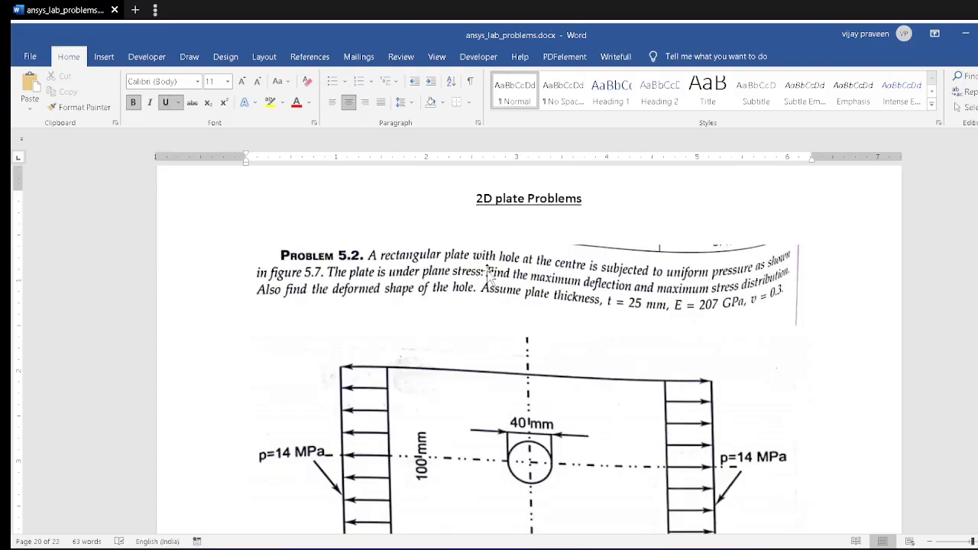
{"action": "scroll", "coordinate": [487, 269], "scroll_direction": "down", "scroll_amount": 2}
{"action": "scroll", "coordinate": [486, 269], "scroll_direction": "up", "scroll_amount": 2}
{"action": "scroll", "coordinate": [487, 269], "scroll_direction": "up", "scroll_amount": 1}
{"action": "scroll", "coordinate": [487, 269], "scroll_direction": "down", "scroll_amount": 1}
{"action": "scroll", "coordinate": [486, 269], "scroll_direction": "down", "scroll_amount": 1}
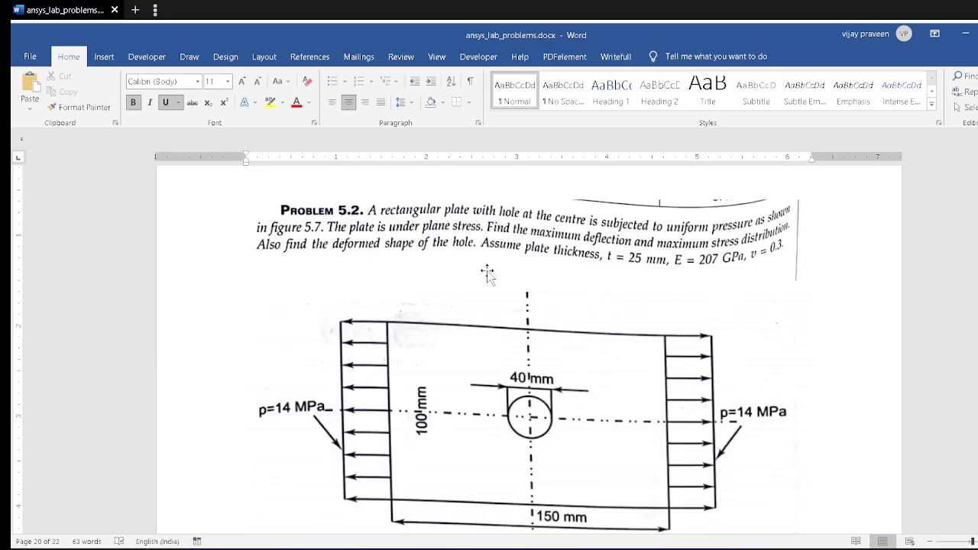
{"action": "scroll", "coordinate": [486, 273], "scroll_direction": "up", "scroll_amount": 1}
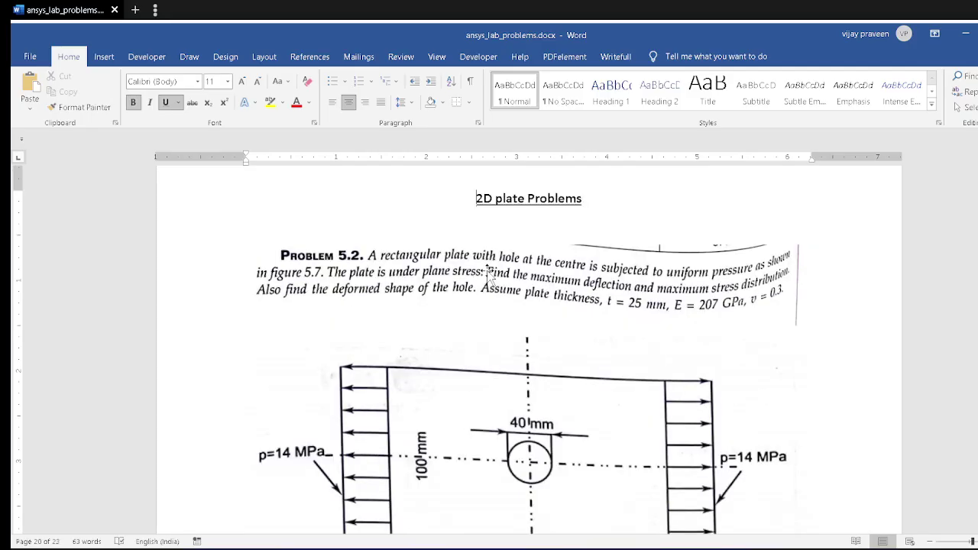
{"action": "scroll", "coordinate": [487, 271], "scroll_direction": "down", "scroll_amount": 1}
{"action": "scroll", "coordinate": [486, 273], "scroll_direction": "up", "scroll_amount": 1}
{"action": "scroll", "coordinate": [487, 273], "scroll_direction": "down", "scroll_amount": 1}
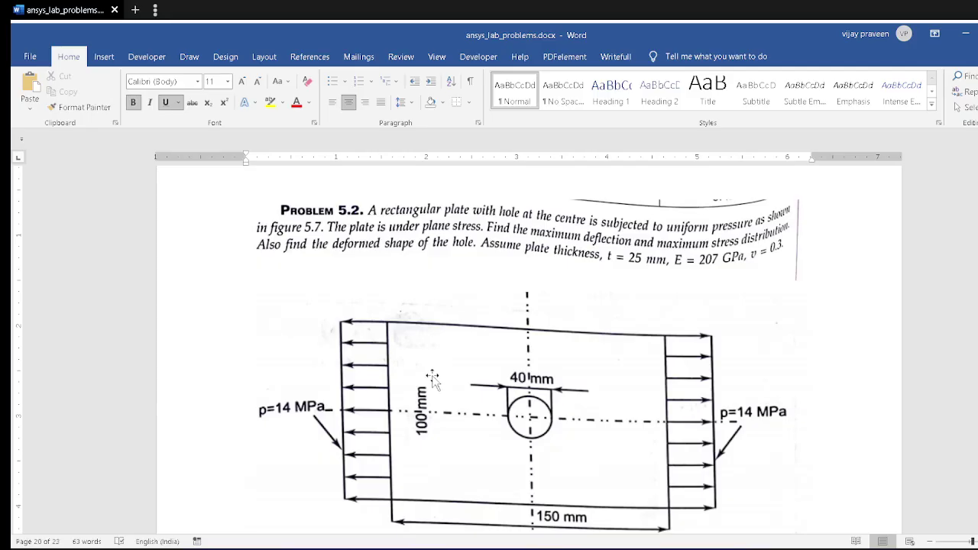
{"action": "scroll", "coordinate": [442, 342], "scroll_direction": "up", "scroll_amount": 1}
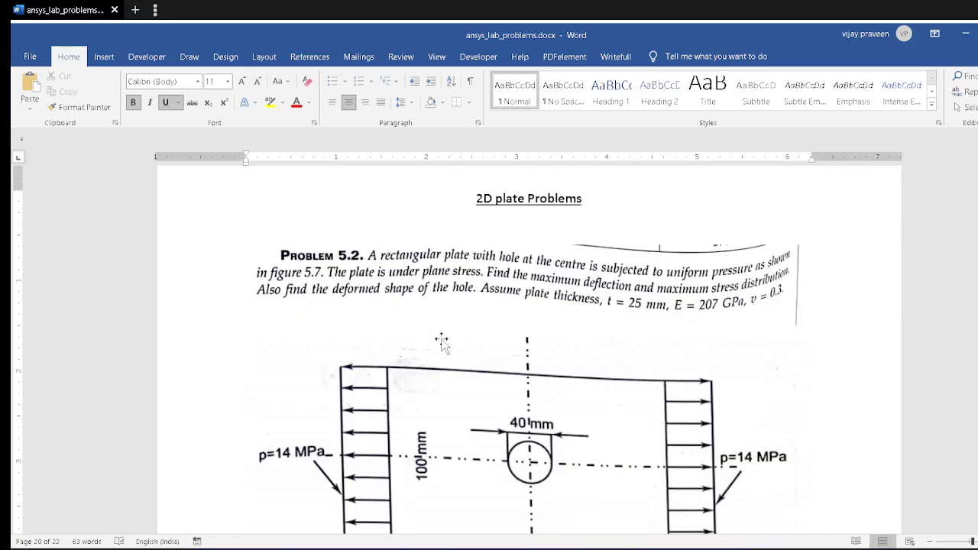
{"action": "scroll", "coordinate": [441, 342], "scroll_direction": "up", "scroll_amount": 2, "text": "ctrl"}
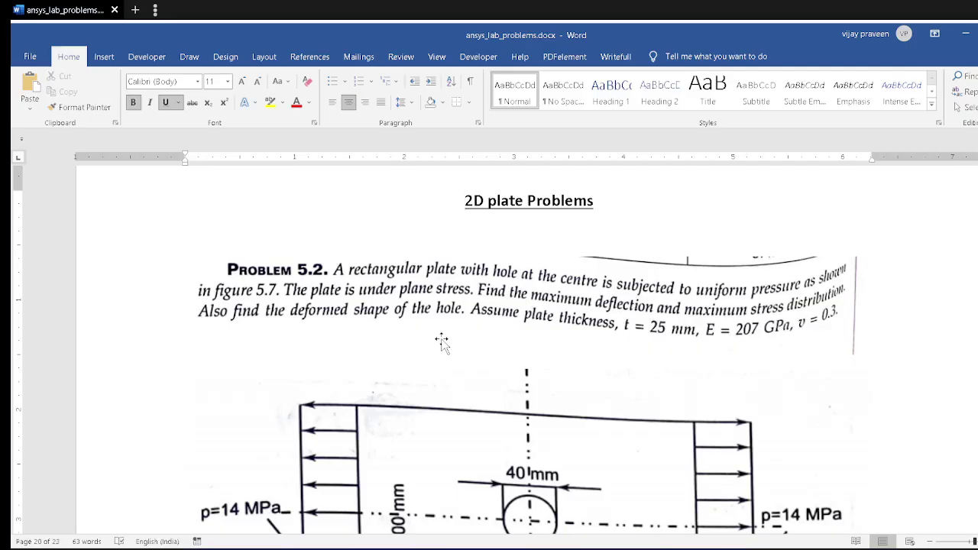
{"action": "scroll", "coordinate": [441, 342], "scroll_direction": "down", "scroll_amount": 3}
{"action": "scroll", "coordinate": [443, 339], "scroll_direction": "up", "scroll_amount": 3}
{"action": "scroll", "coordinate": [478, 279], "scroll_direction": "down", "scroll_amount": 1}
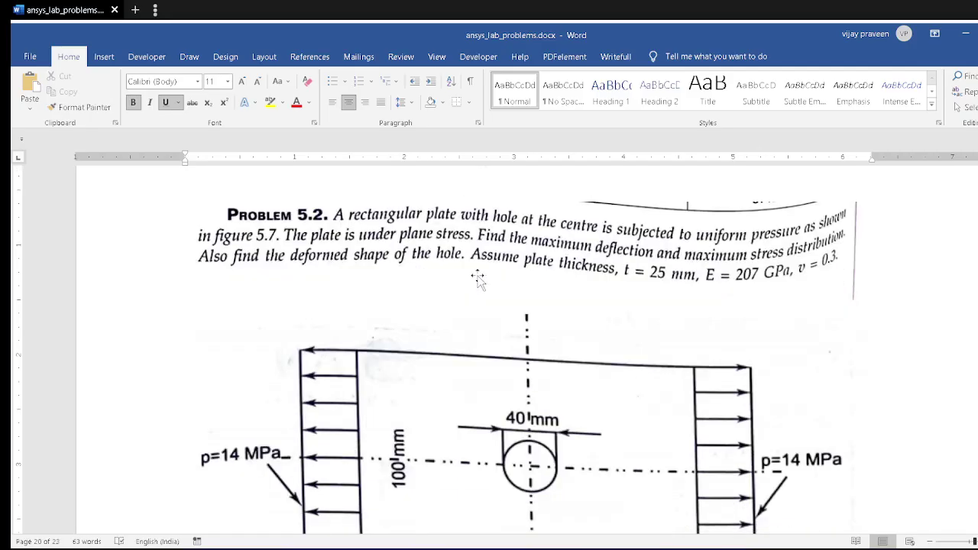
{"action": "scroll", "coordinate": [478, 279], "scroll_direction": "down", "scroll_amount": 1}
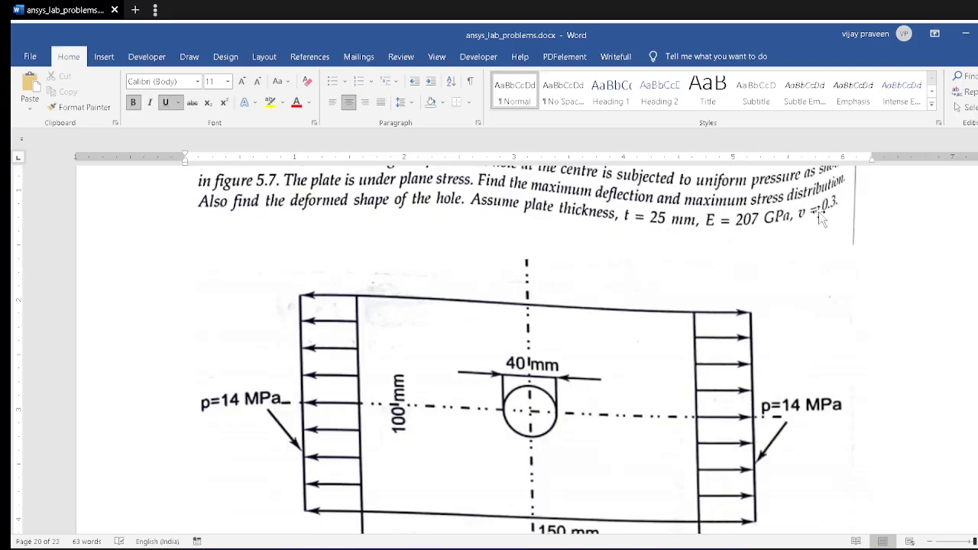
{"action": "scroll", "coordinate": [810, 222], "scroll_direction": "up", "scroll_amount": 1}
{"action": "scroll", "coordinate": [682, 223], "scroll_direction": "down", "scroll_amount": 1}
{"action": "scroll", "coordinate": [550, 504], "scroll_direction": "down", "scroll_amount": 2}
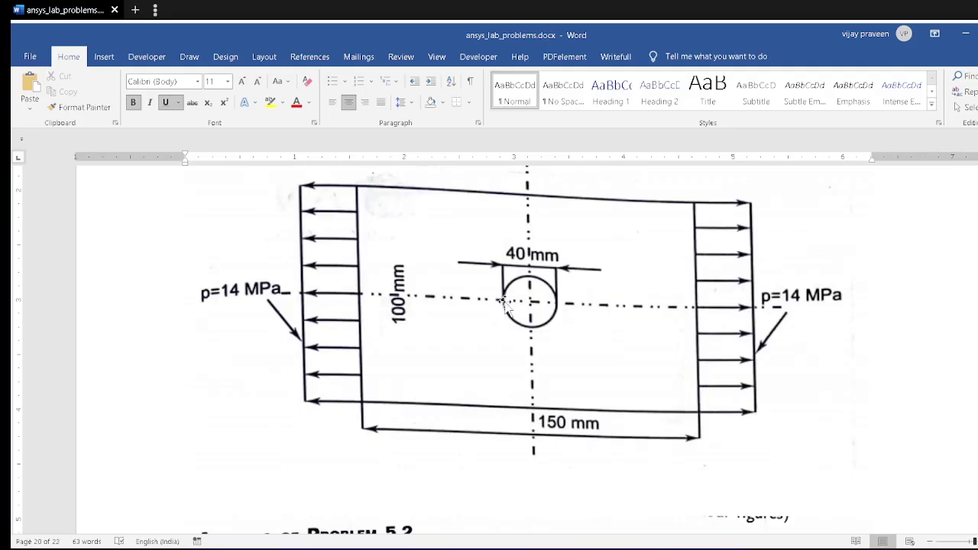
{"action": "scroll", "coordinate": [551, 287], "scroll_direction": "up", "scroll_amount": 2}
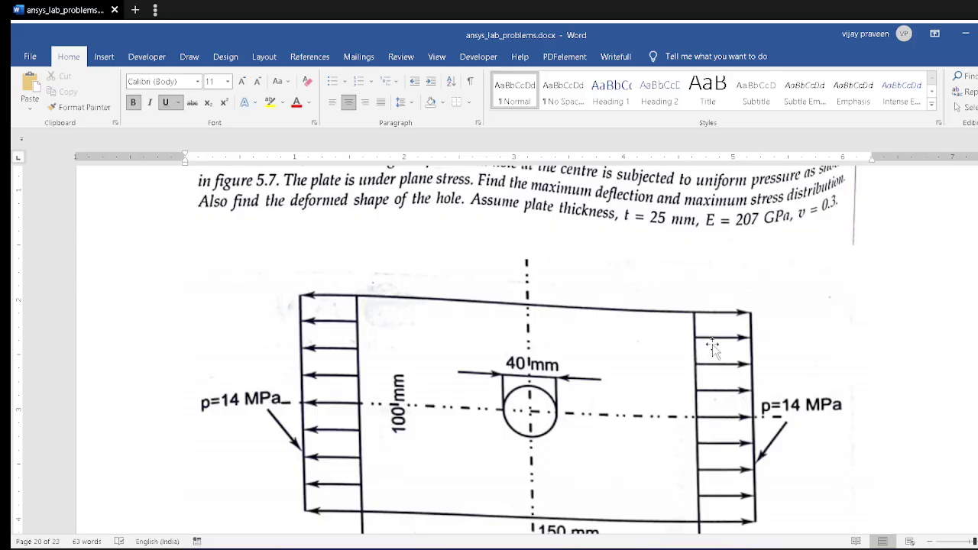
{"action": "scroll", "coordinate": [365, 292], "scroll_direction": "up", "scroll_amount": 1}
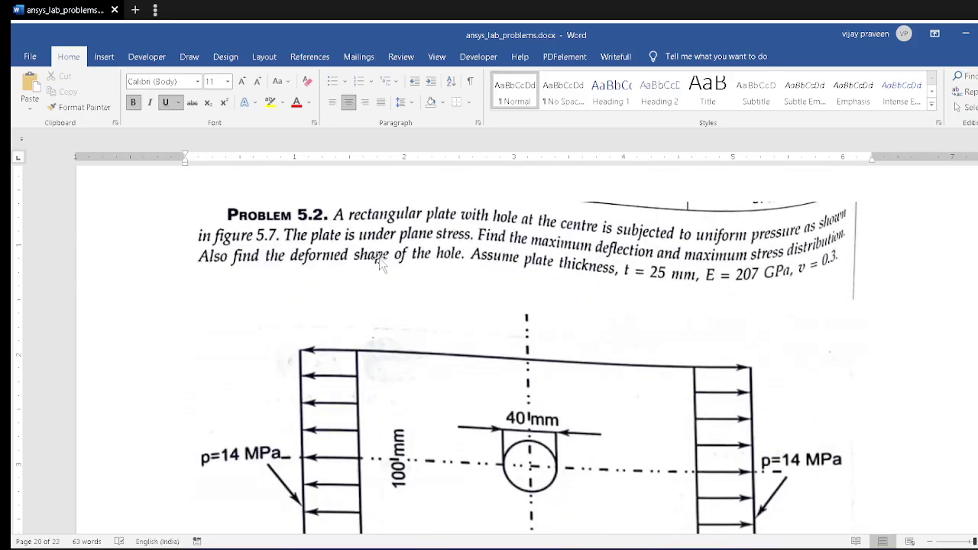
{"action": "scroll", "coordinate": [387, 252], "scroll_direction": "down", "scroll_amount": 1}
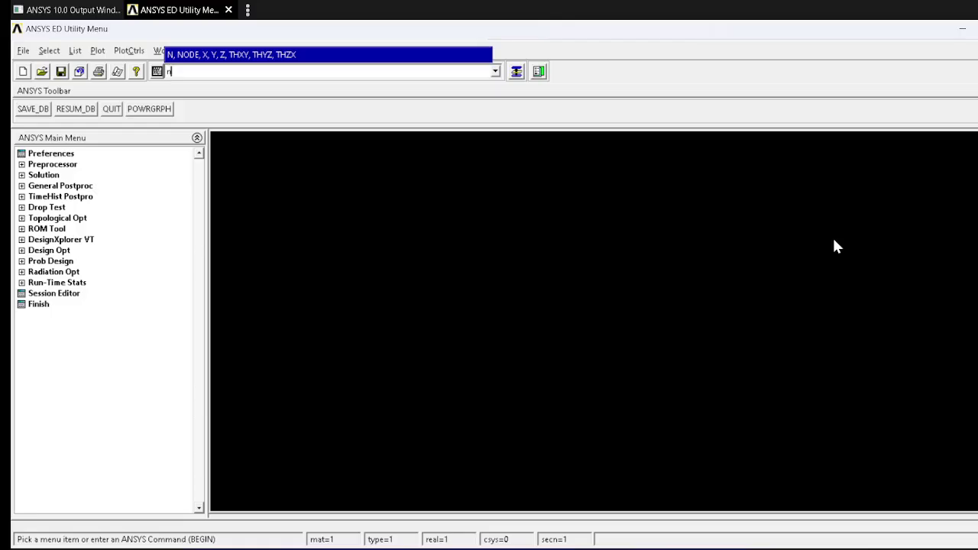
Step: In ANSYS, set the GUI filtering preferences to Structural with h-Method and add a Solid Quad 4node 42 element type
{"action": "left_click", "coordinate": [73, 154]}
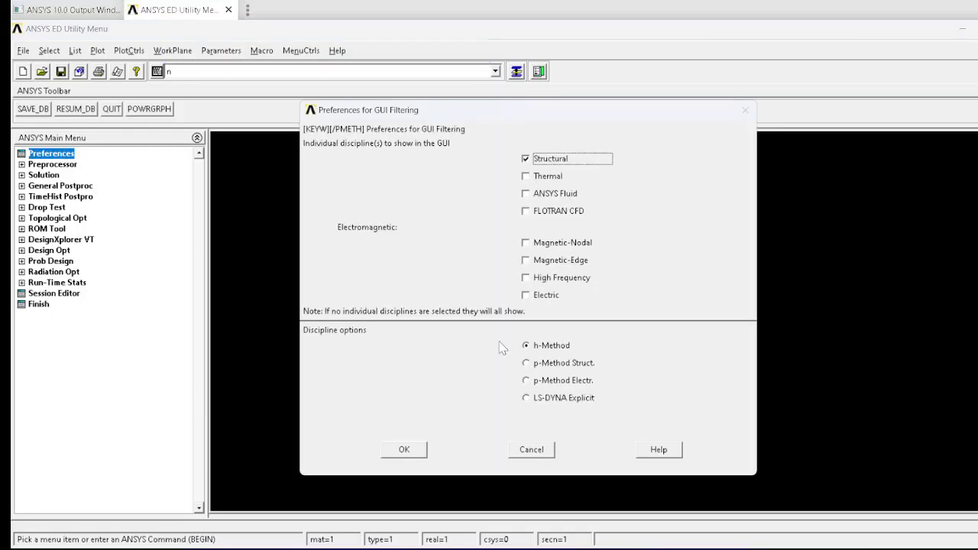
{"action": "left_click", "coordinate": [400, 453]}
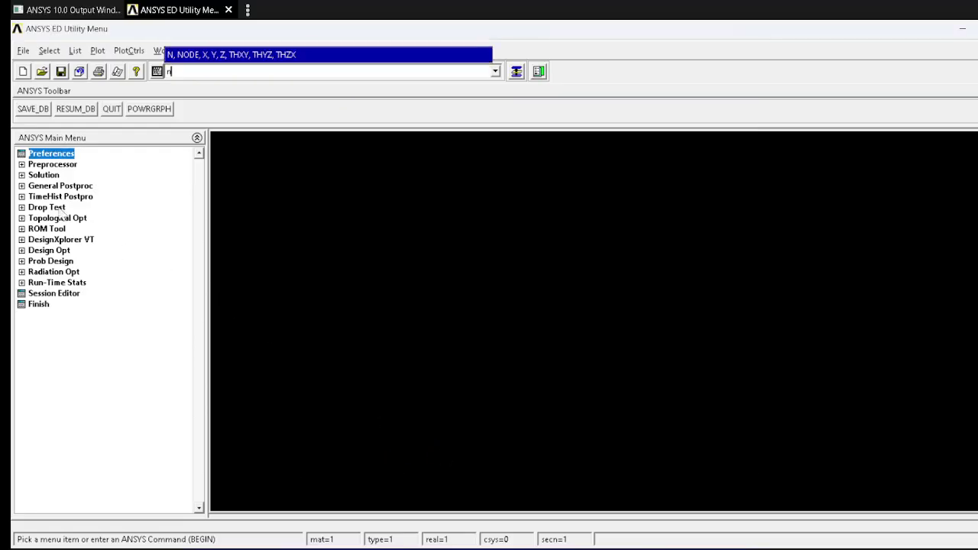
{"action": "left_click", "coordinate": [61, 164]}
{"action": "left_click", "coordinate": [69, 175]}
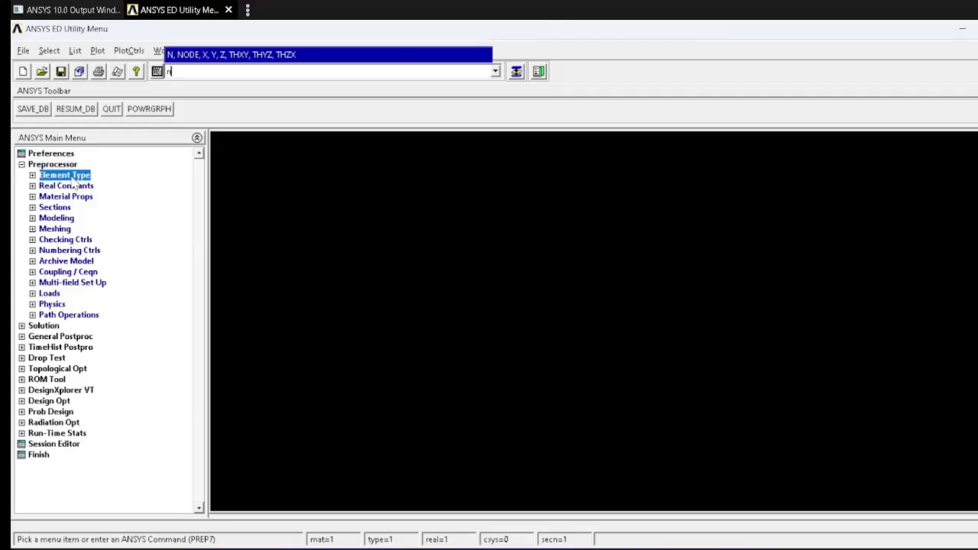
{"action": "left_click", "coordinate": [69, 186]}
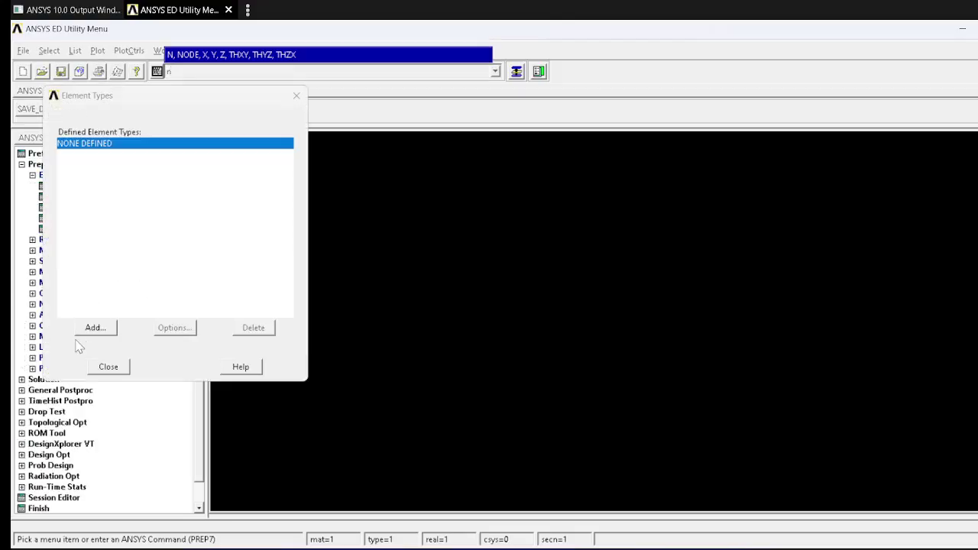
{"action": "left_click", "coordinate": [88, 329]}
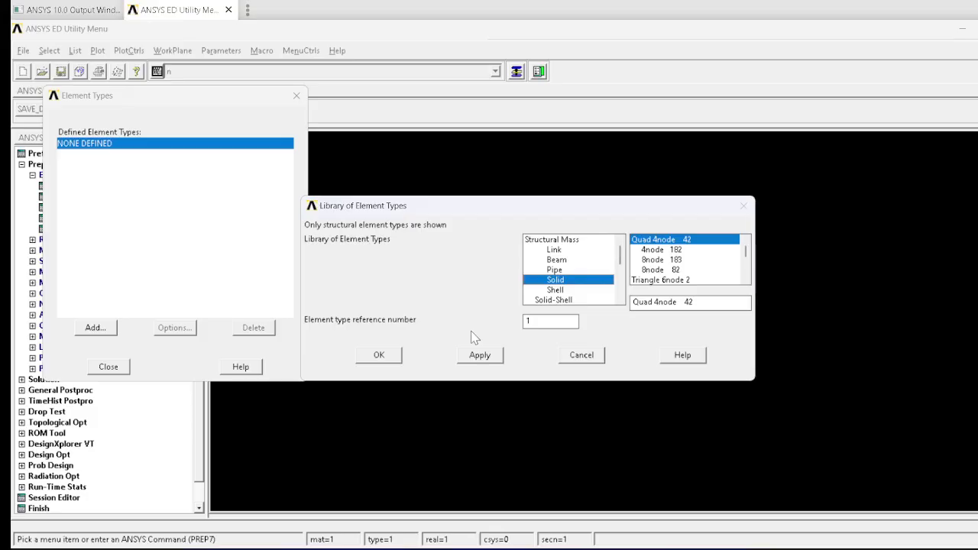
{"action": "left_click", "coordinate": [563, 262]}
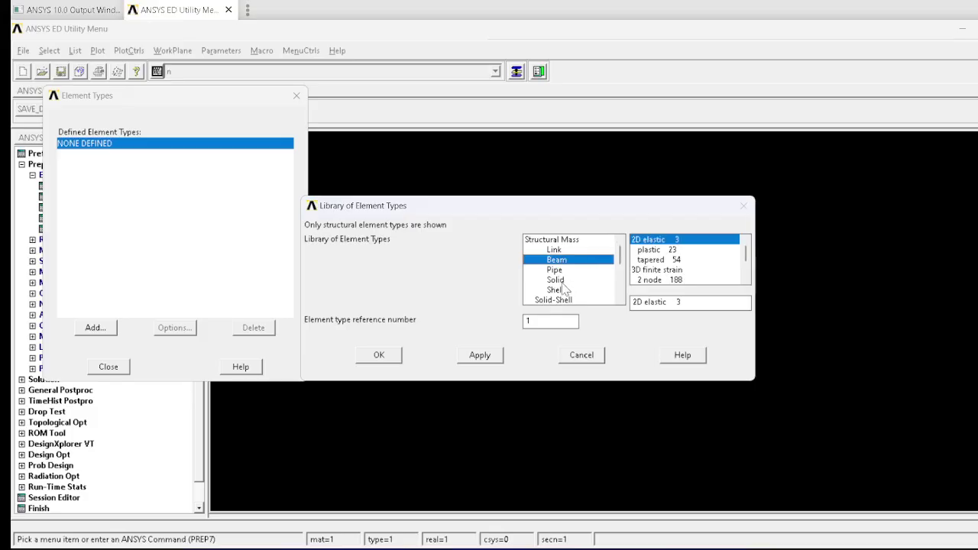
{"action": "left_click", "coordinate": [558, 280]}
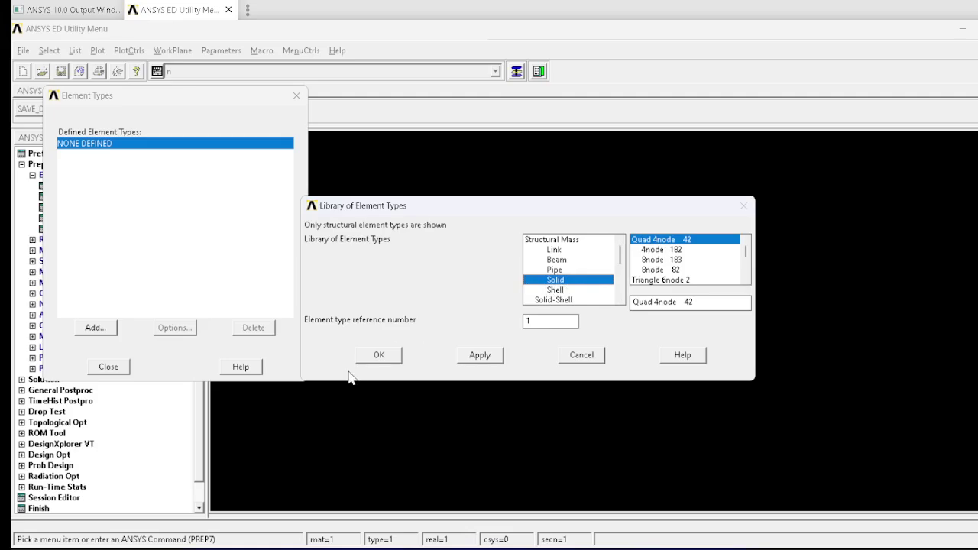
{"action": "left_click", "coordinate": [378, 356]}
Step: Set the PLANE42 element behavior to Plane strs w/thk and finish the element type definition
{"action": "left_click", "coordinate": [190, 330]}
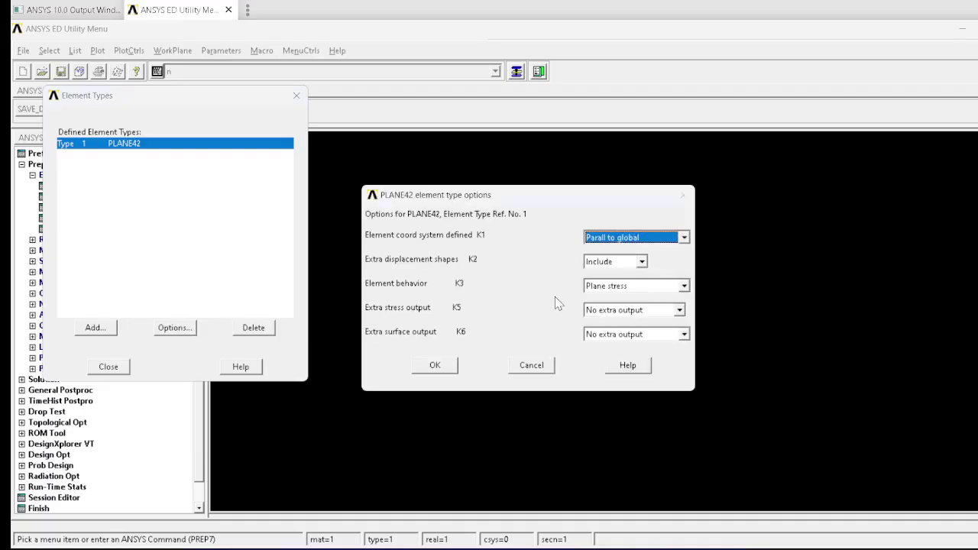
{"action": "left_click", "coordinate": [599, 286]}
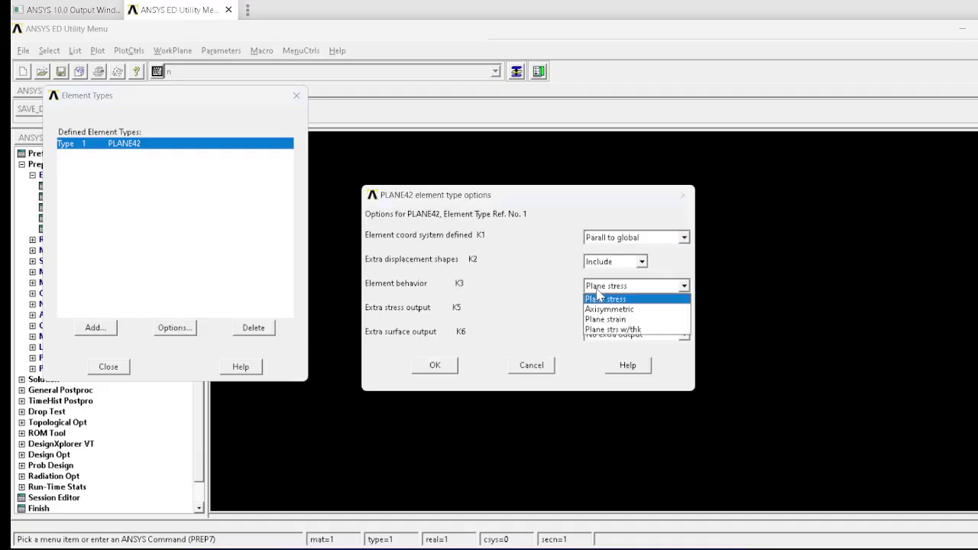
{"action": "left_click", "coordinate": [593, 329]}
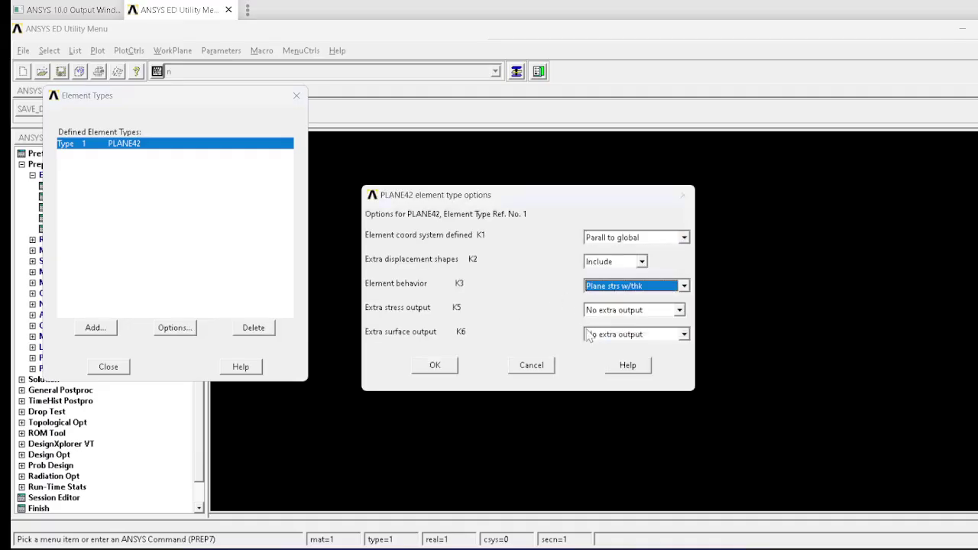
{"action": "left_click", "coordinate": [437, 366]}
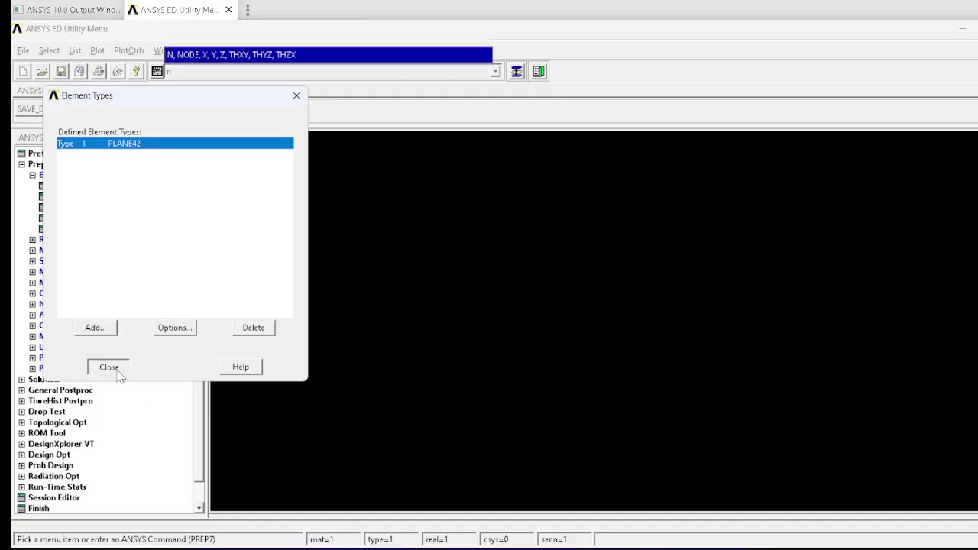
{"action": "left_click", "coordinate": [113, 368]}
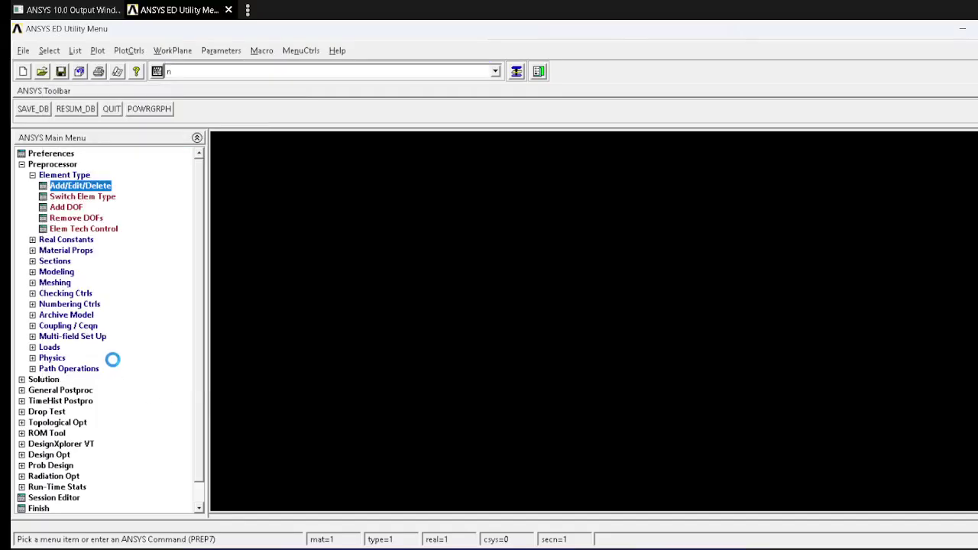
Step: Start adding a real constant set for the PLANE42 element type
{"action": "left_click", "coordinate": [88, 240]}
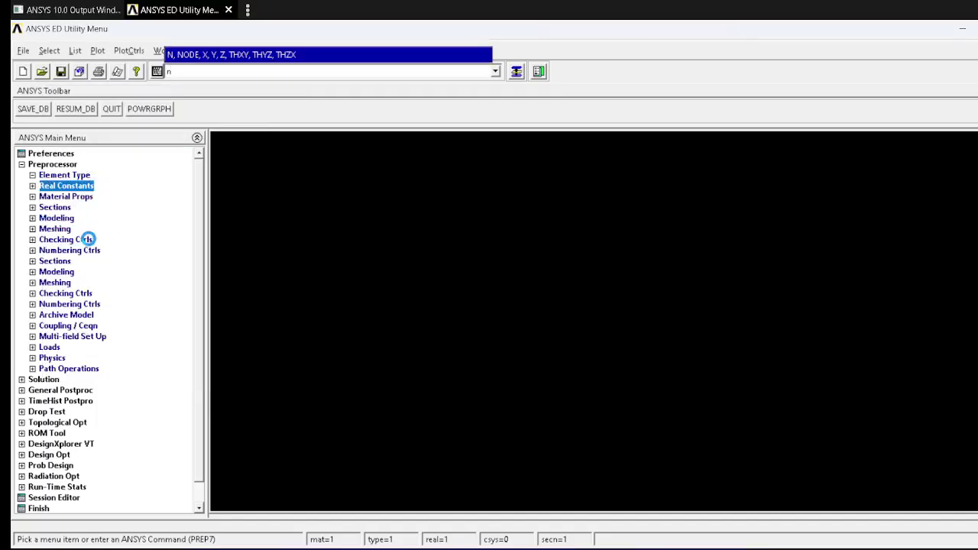
{"action": "left_click", "coordinate": [90, 190]}
{"action": "left_click", "coordinate": [90, 190]}
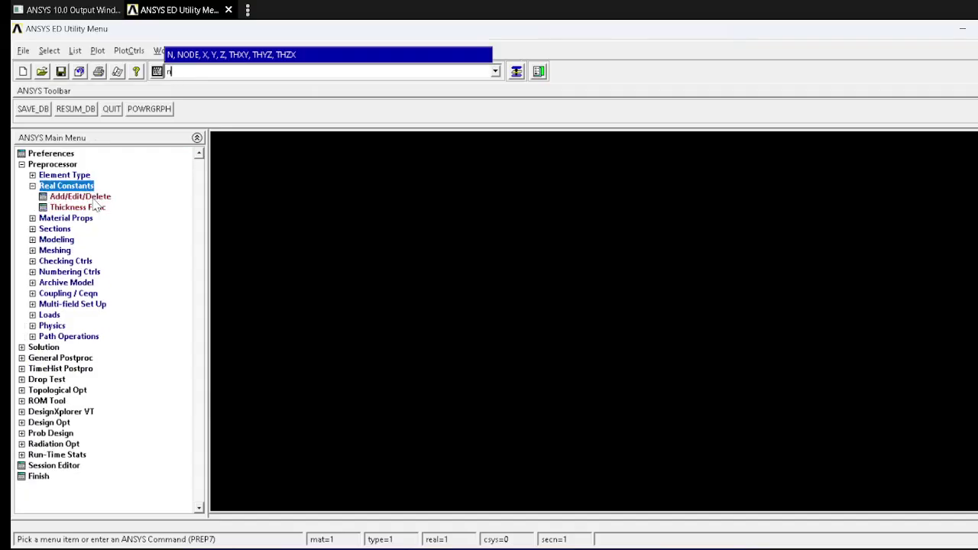
{"action": "left_click", "coordinate": [84, 196]}
{"action": "left_click", "coordinate": [82, 311]}
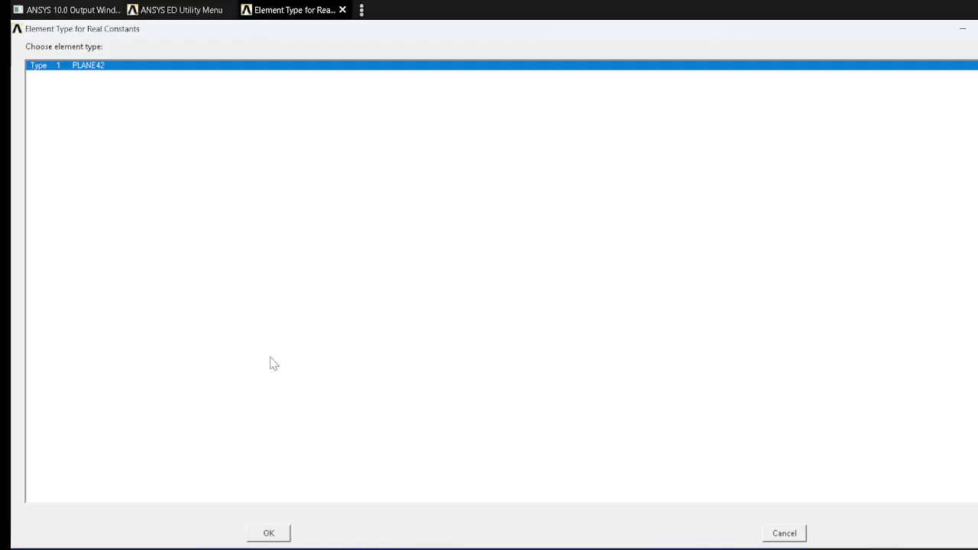
{"action": "left_click", "coordinate": [271, 533]}
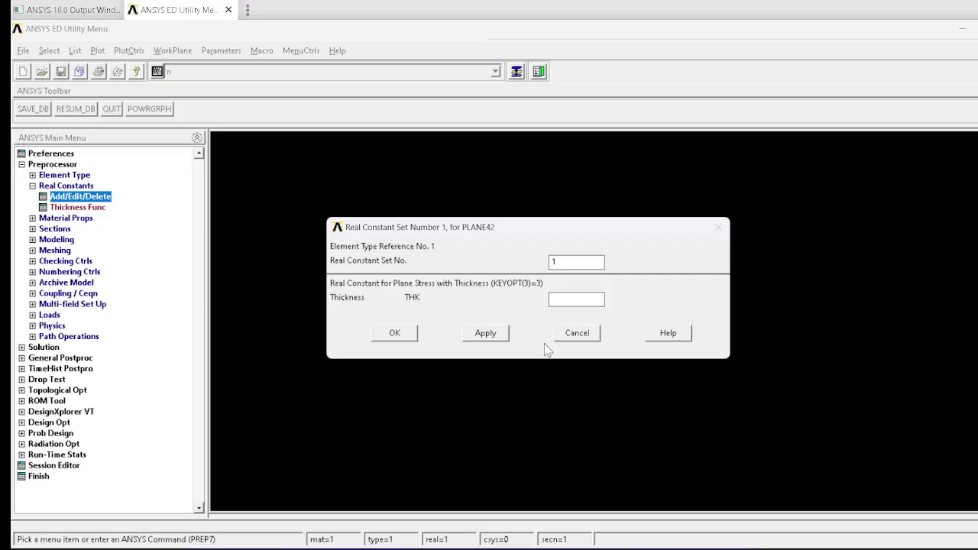
Step: Check the plate thickness in the Word problem statement and set the PLANE42 real constant thickness (THK) to 25
{"action": "left_click", "coordinate": [578, 299]}
{"action": "key", "text": "alt+Tab"}
{"action": "key", "text": "alt+Tab"}
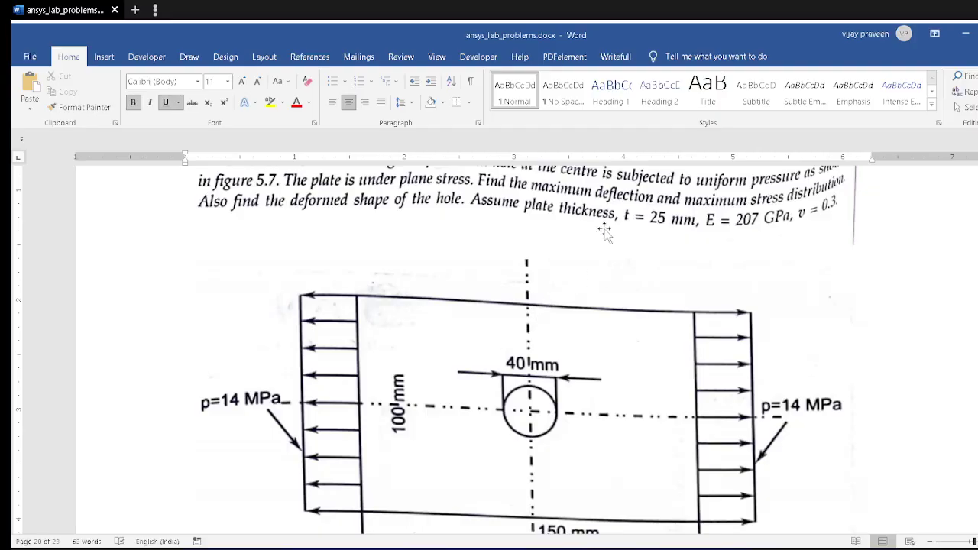
{"action": "key", "text": "alt+Tab"}
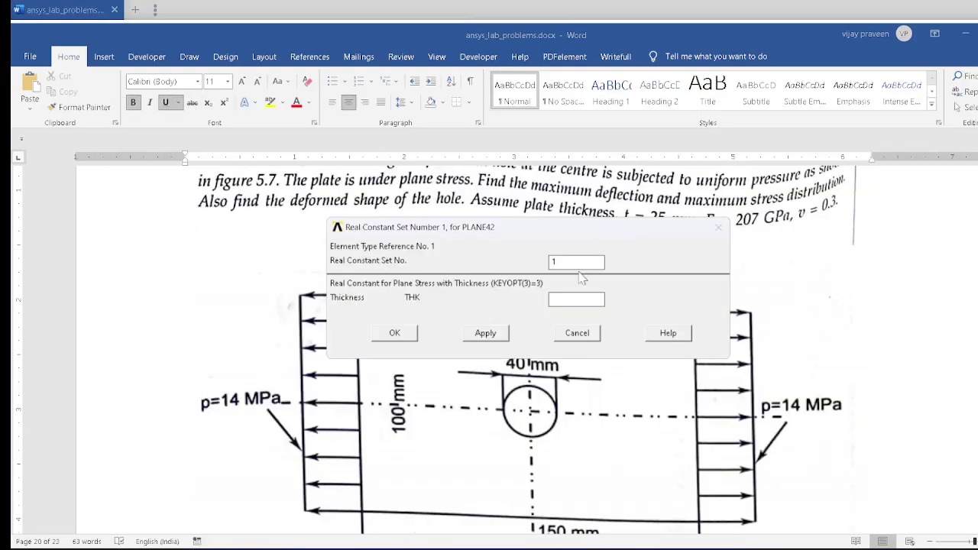
{"action": "left_click", "coordinate": [575, 300]}
{"action": "type", "text": "25"}
{"action": "left_click", "coordinate": [395, 333]}
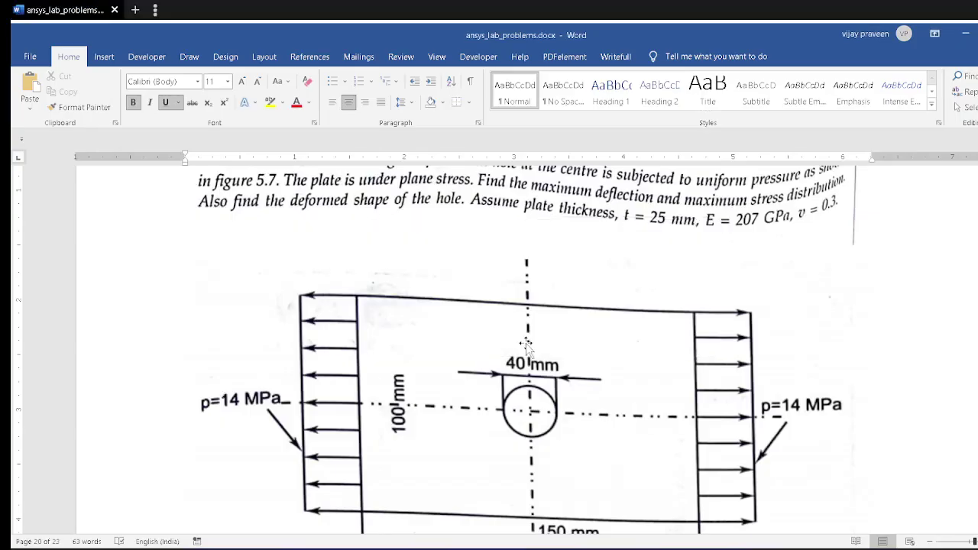
Step: Return to ANSYS and open the structural linear elastic isotropic properties for material model number 1
{"action": "scroll", "coordinate": [527, 336], "scroll_direction": "down", "scroll_amount": 2}
{"action": "scroll", "coordinate": [523, 330], "scroll_direction": "up", "scroll_amount": 1}
{"action": "key", "text": "alt+Tab"}
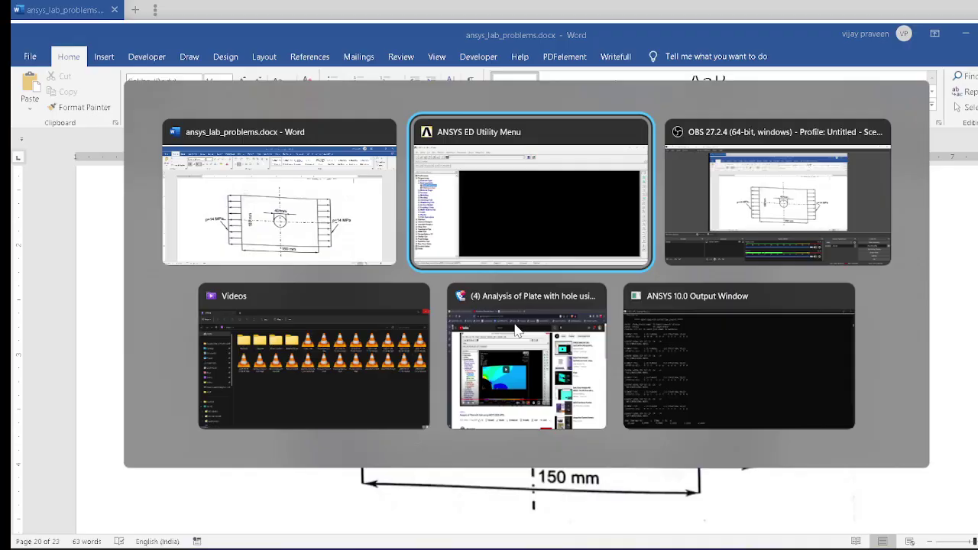
{"action": "left_click", "coordinate": [82, 352]}
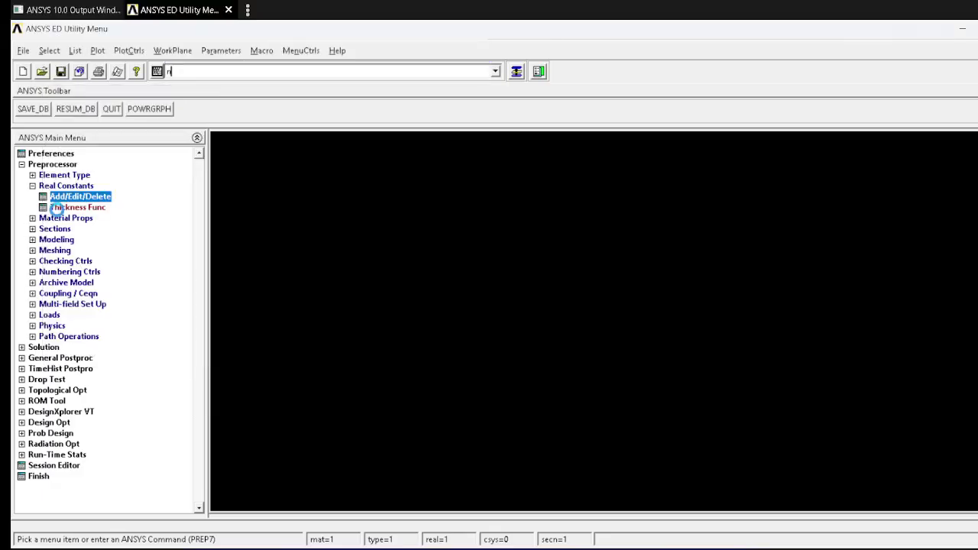
{"action": "left_click", "coordinate": [70, 218]}
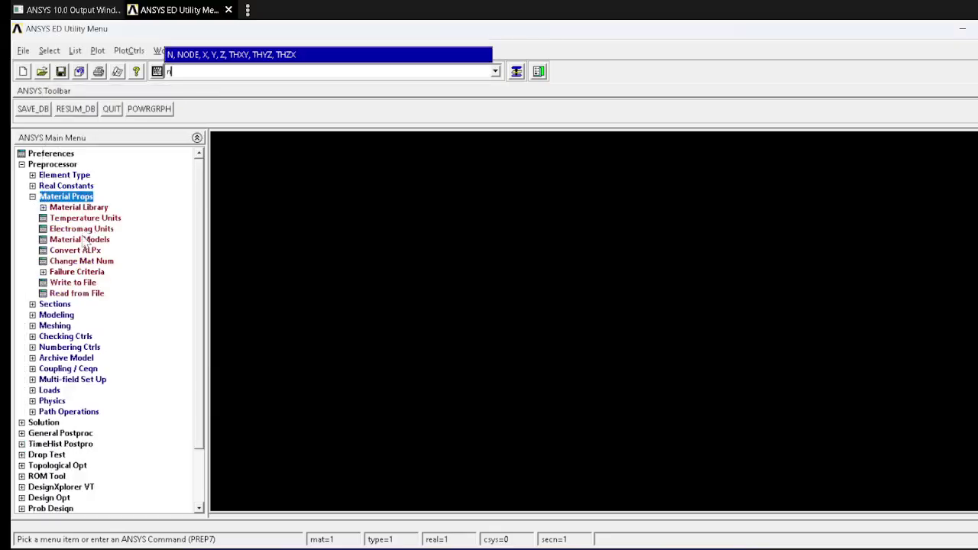
{"action": "double_click", "coordinate": [84, 239]}
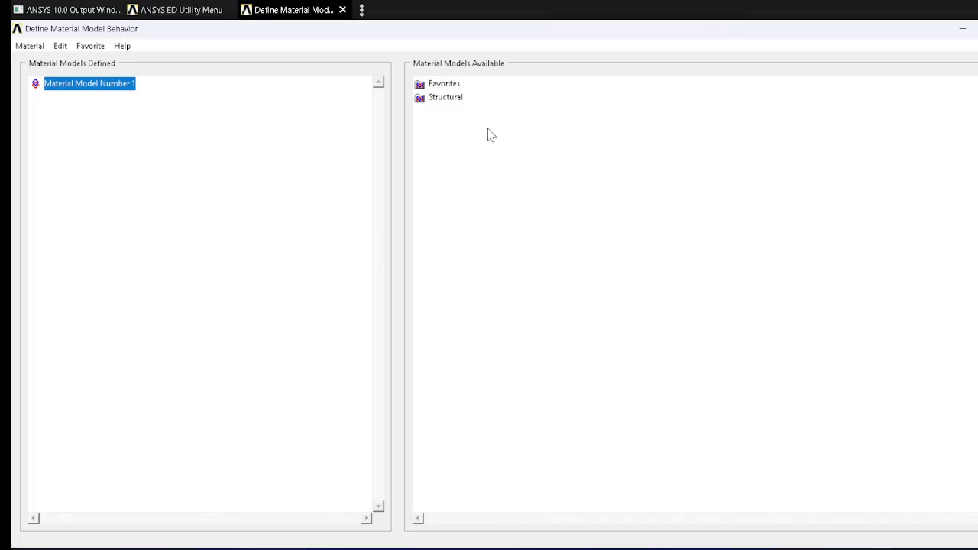
{"action": "double_click", "coordinate": [447, 97]}
{"action": "left_click", "coordinate": [460, 112]}
{"action": "double_click", "coordinate": [459, 111]}
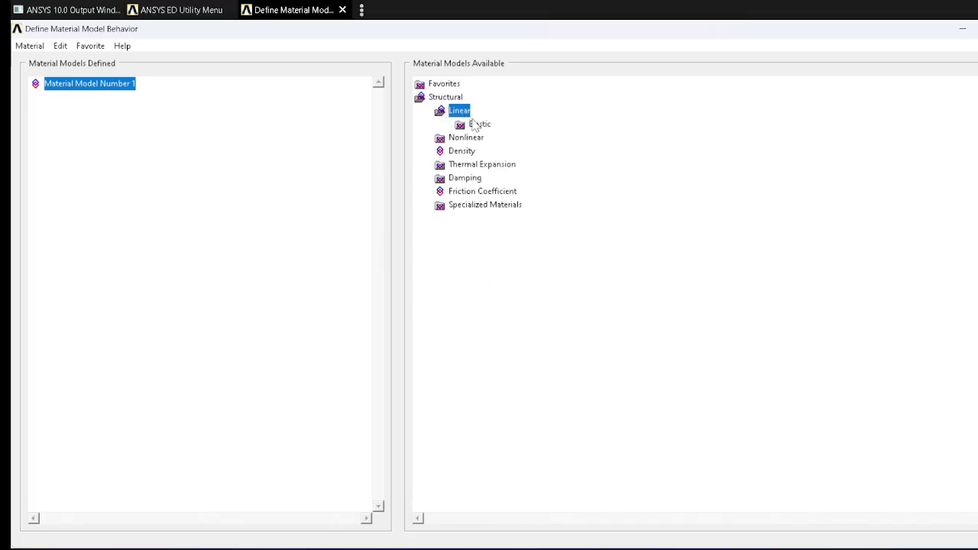
{"action": "double_click", "coordinate": [479, 124]}
{"action": "double_click", "coordinate": [504, 136]}
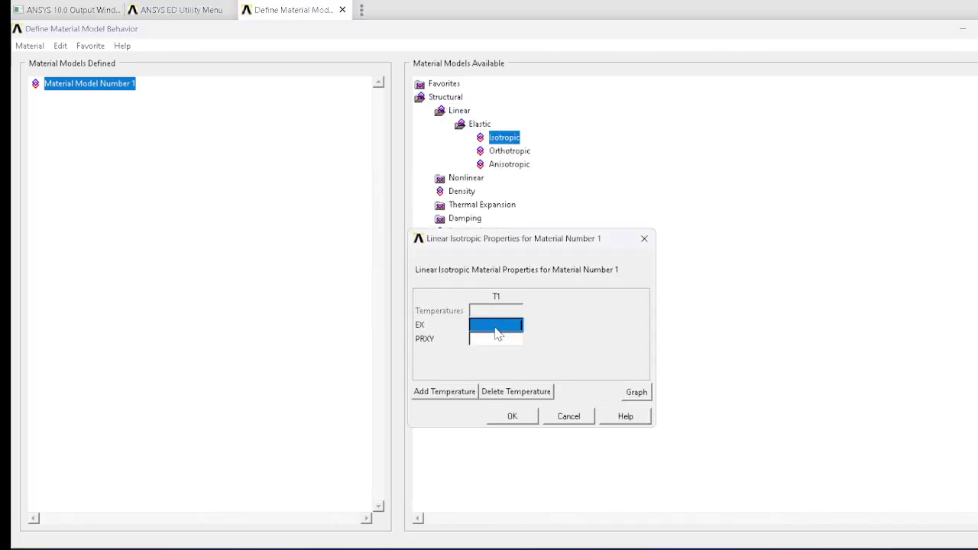
Step: Check the material data in the Word problem, set EX to 207e3 and PRXY to 0.3, and close the material definition
{"action": "key", "text": "alt+Tab"}
{"action": "key", "text": "alt+Tab"}
{"action": "key", "text": "Tab"}
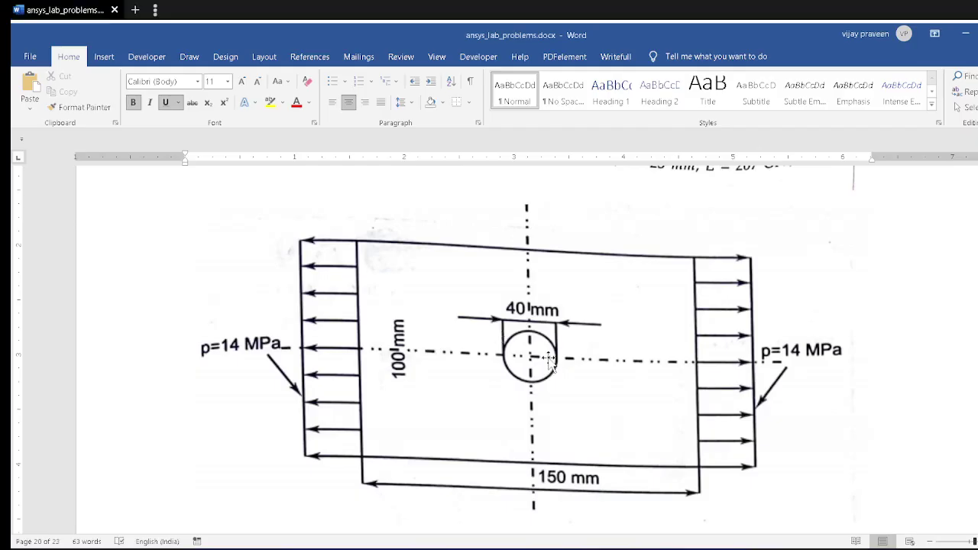
{"action": "scroll", "coordinate": [549, 359], "scroll_direction": "up", "scroll_amount": 4}
{"action": "key", "text": "alt+Tab"}
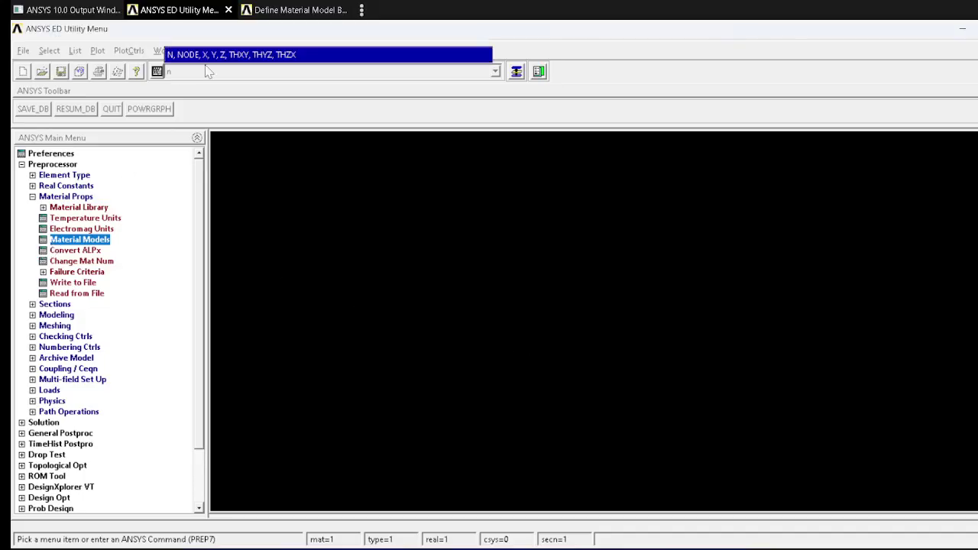
{"action": "left_click", "coordinate": [286, 17]}
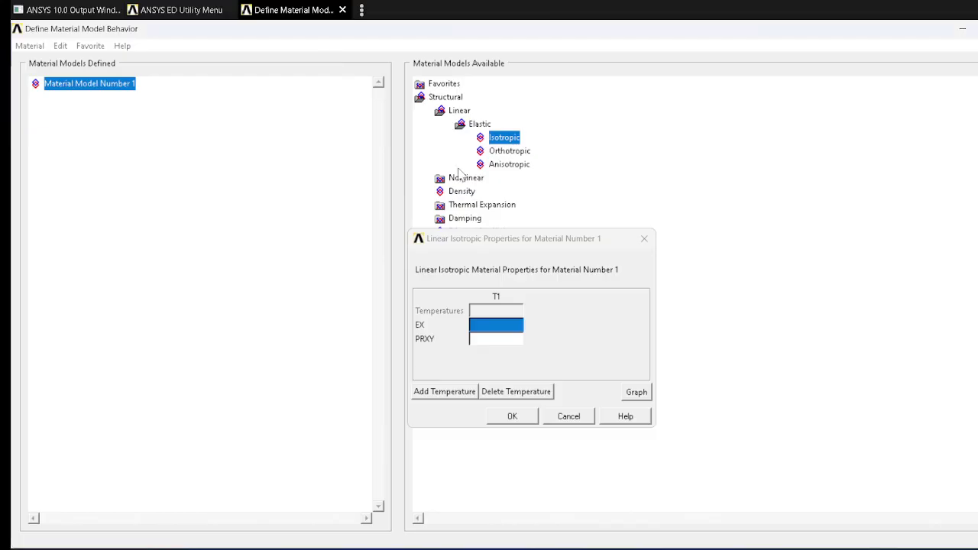
{"action": "left_click", "coordinate": [498, 336]}
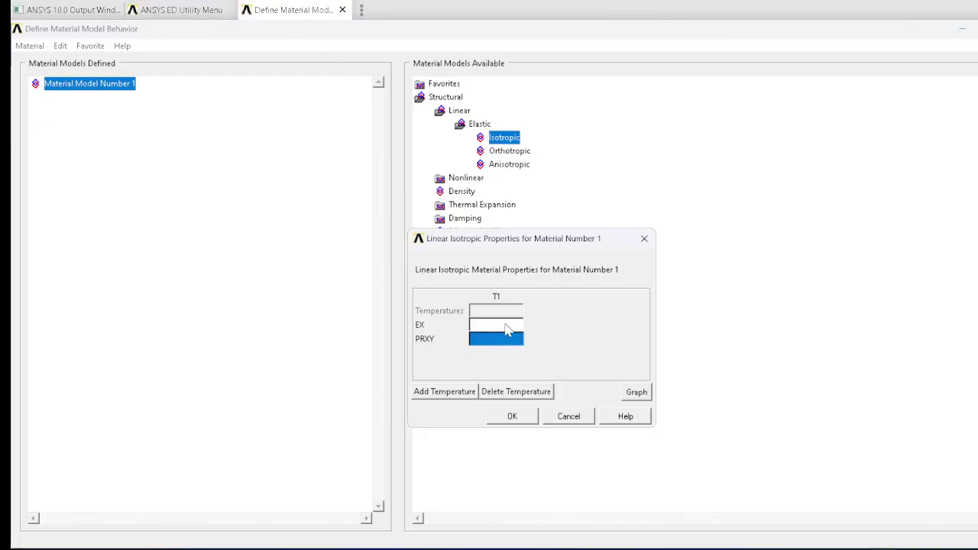
{"action": "left_click", "coordinate": [504, 325]}
{"action": "type", "text": "207e3"}
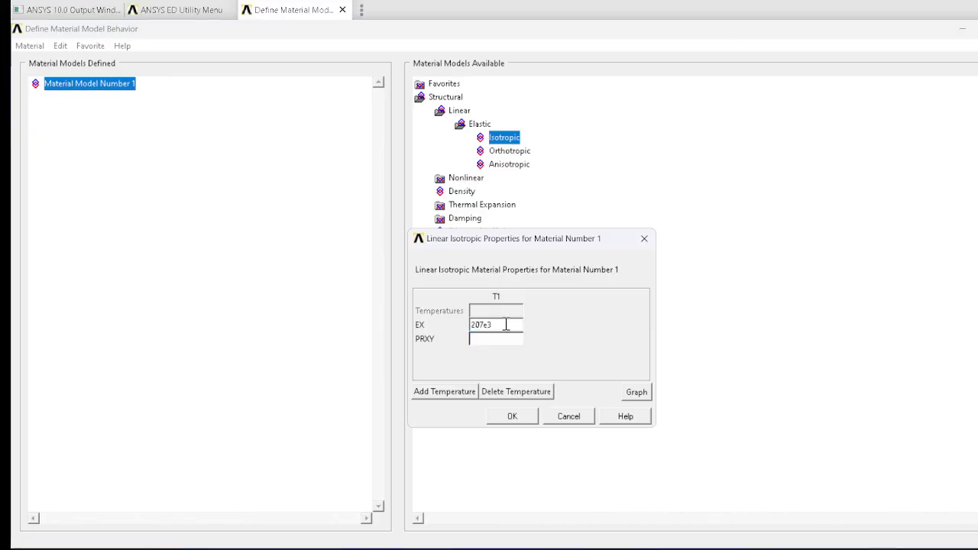
{"action": "key", "text": "Tab"}
{"action": "type", "text": "0.3"}
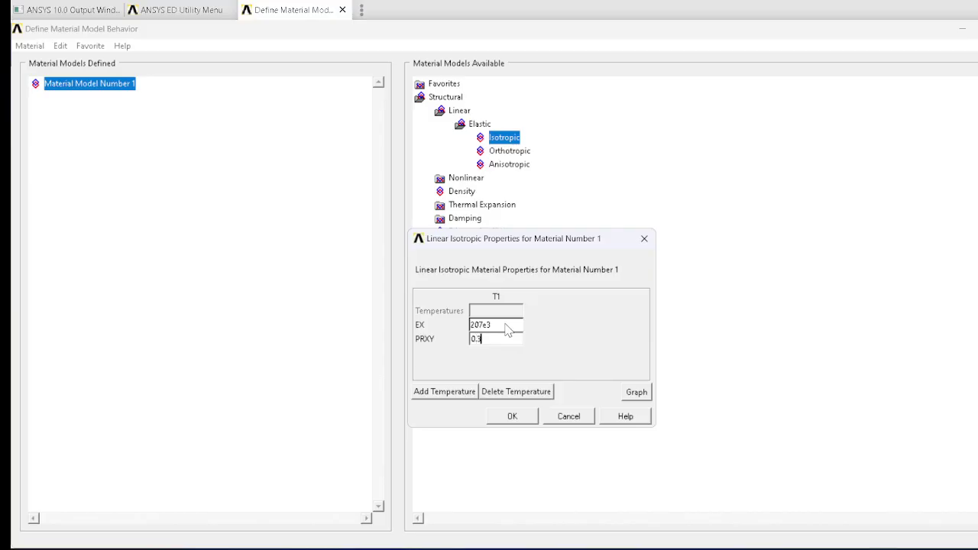
{"action": "left_click", "coordinate": [524, 416]}
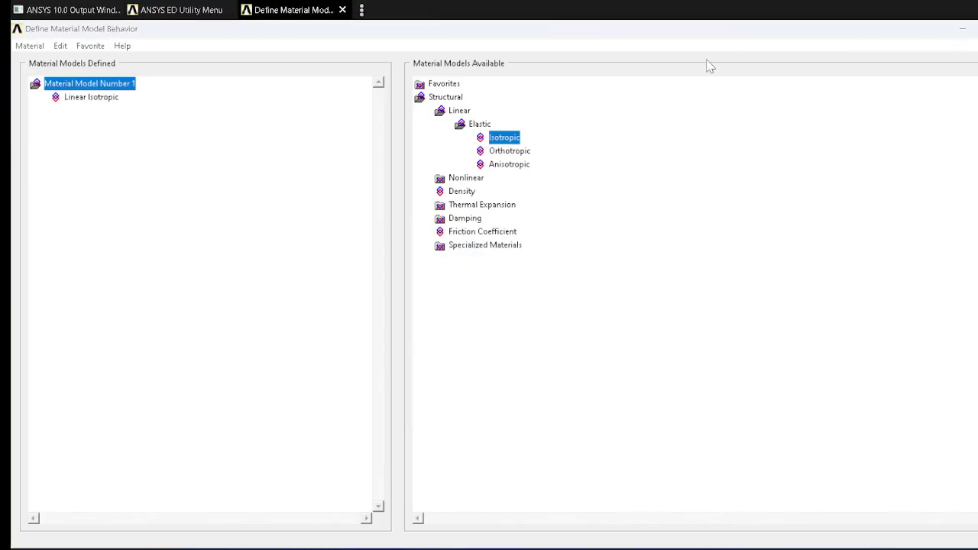
{"action": "key", "text": "alt+F4"}
{"action": "type", "text": "n"}
Step: Find the rectangle area creation options and examine the plate figure in Word for its dimensions and symmetry axes
{"action": "left_click", "coordinate": [61, 314]}
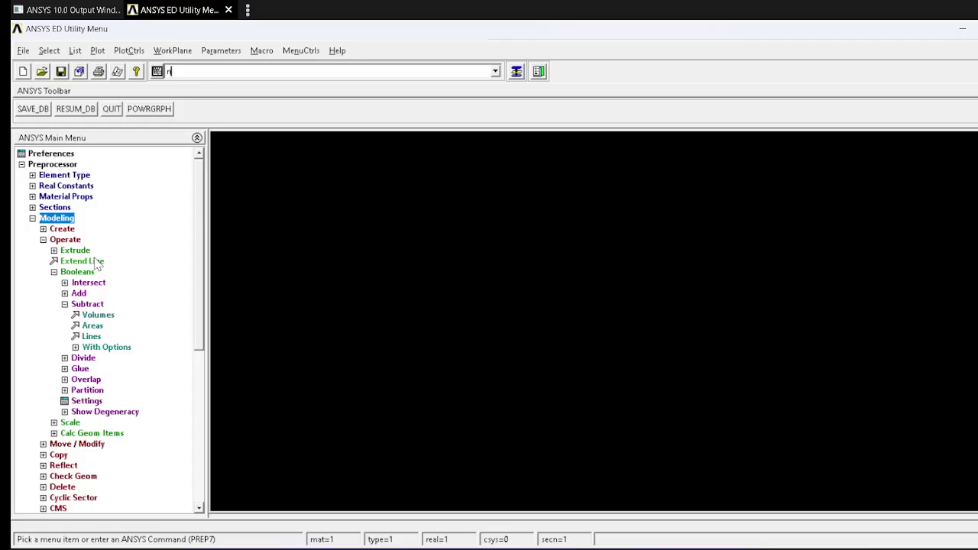
{"action": "key", "text": "alt+Tab"}
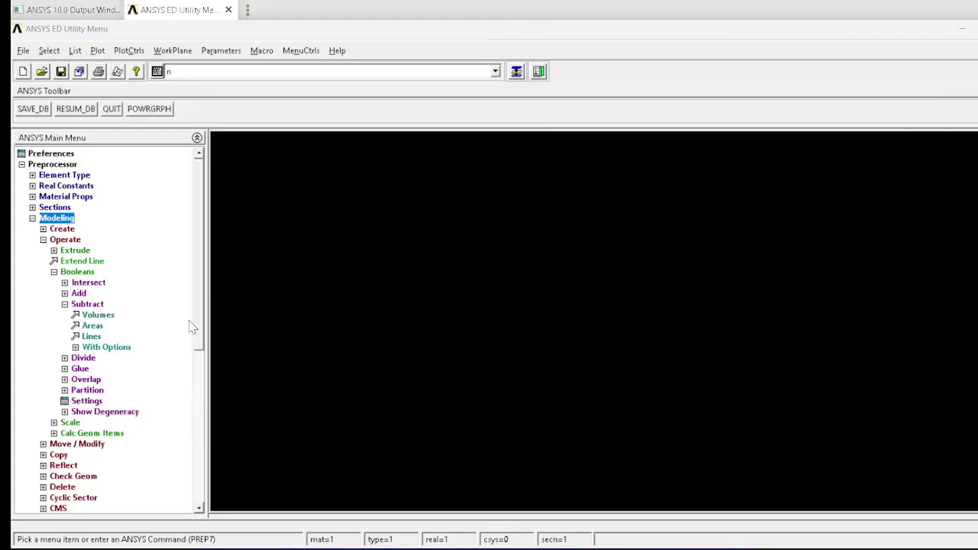
{"action": "left_click", "coordinate": [62, 230]}
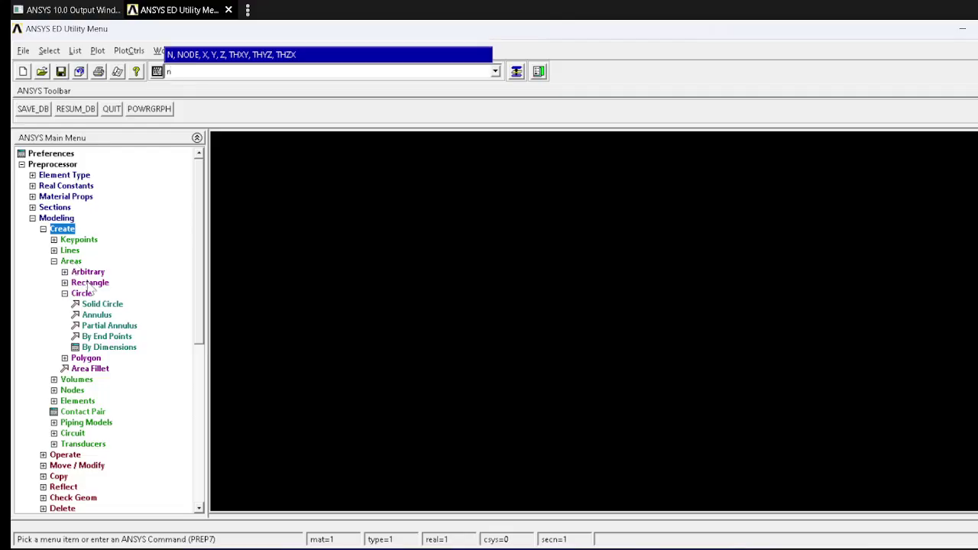
{"action": "left_click", "coordinate": [94, 284]}
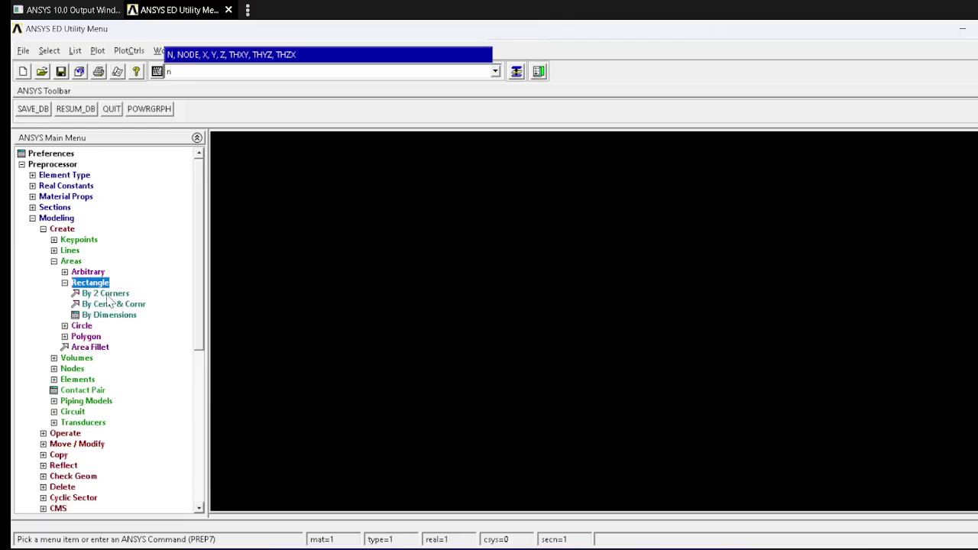
{"action": "key", "text": "alt+Tab"}
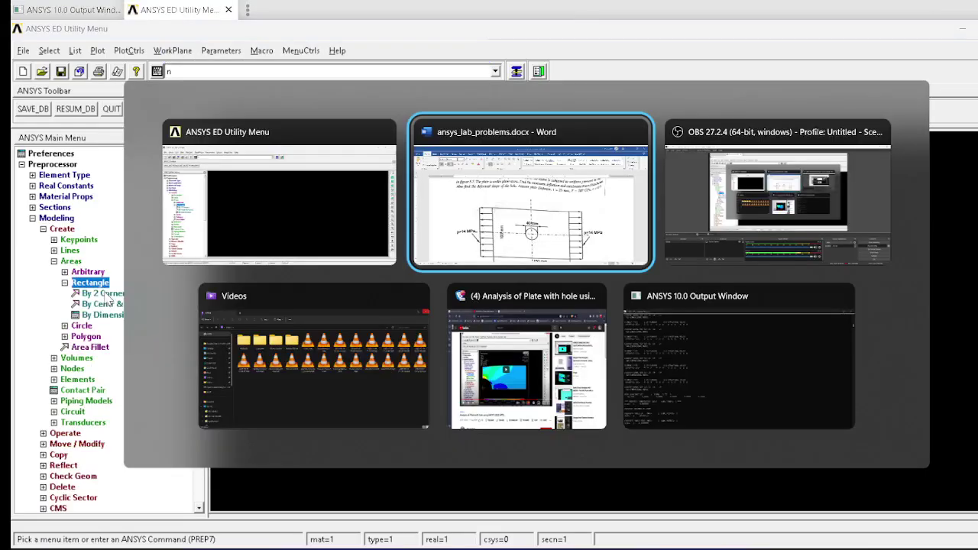
{"action": "scroll", "coordinate": [273, 314], "scroll_direction": "down", "scroll_amount": 1}
{"action": "scroll", "coordinate": [273, 313], "scroll_direction": "down", "scroll_amount": 1}
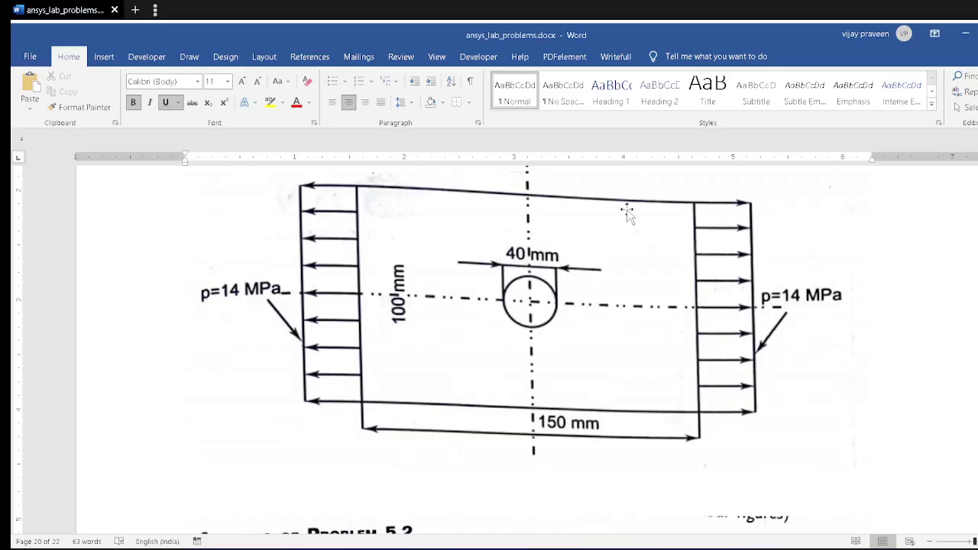
{"action": "scroll", "coordinate": [564, 297], "scroll_direction": "up", "scroll_amount": 1}
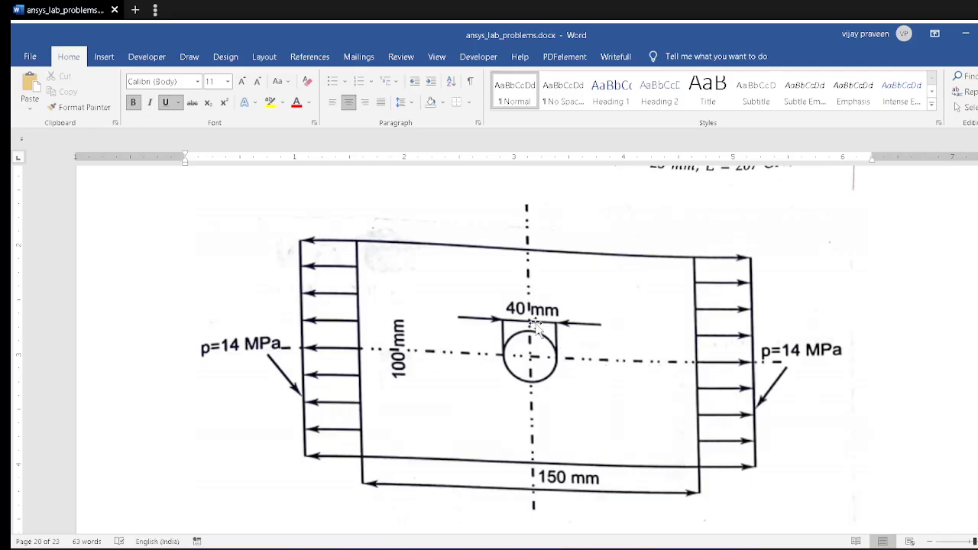
{"action": "key", "text": "alt+Tab"}
{"action": "type", "text": "n"}
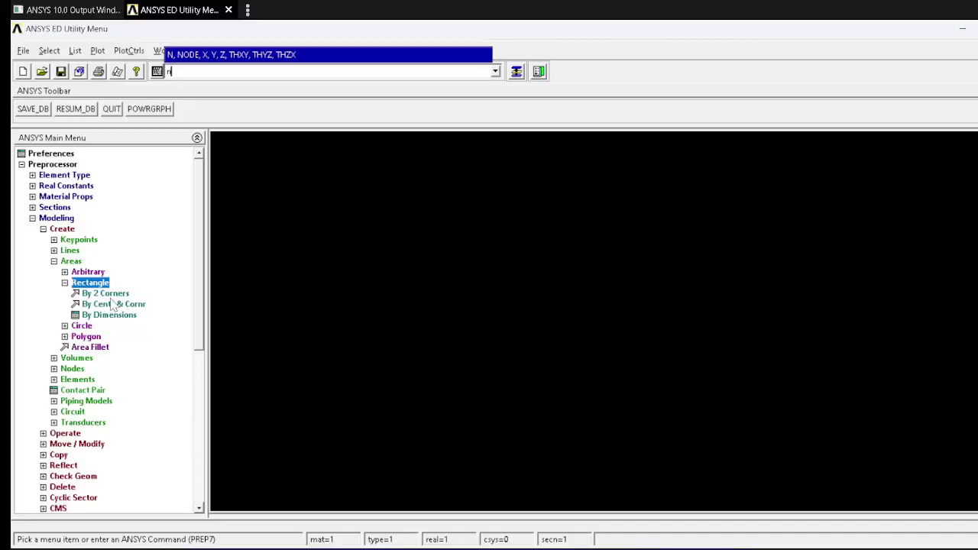
Step: Create a rectangle area by two corners from WP X 0, WP Y 0 with width 75 and height 50
{"action": "left_click", "coordinate": [106, 293]}
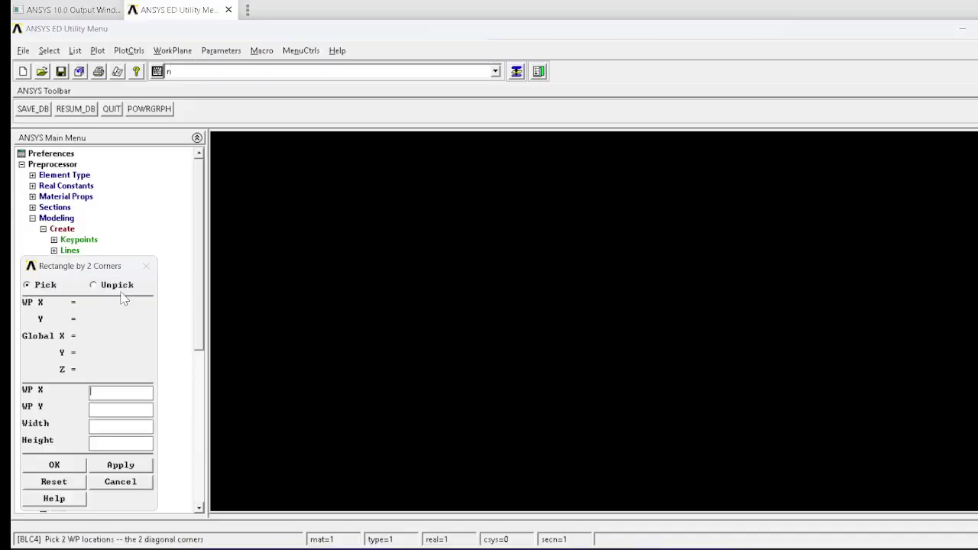
{"action": "left_click", "coordinate": [106, 390]}
{"action": "key", "text": "alt+Tab"}
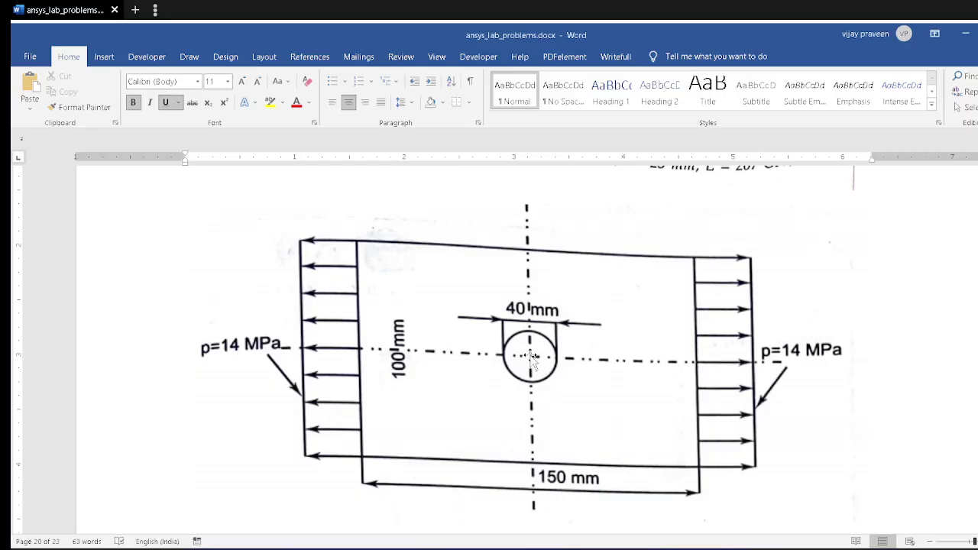
{"action": "key", "text": "alt+Tab"}
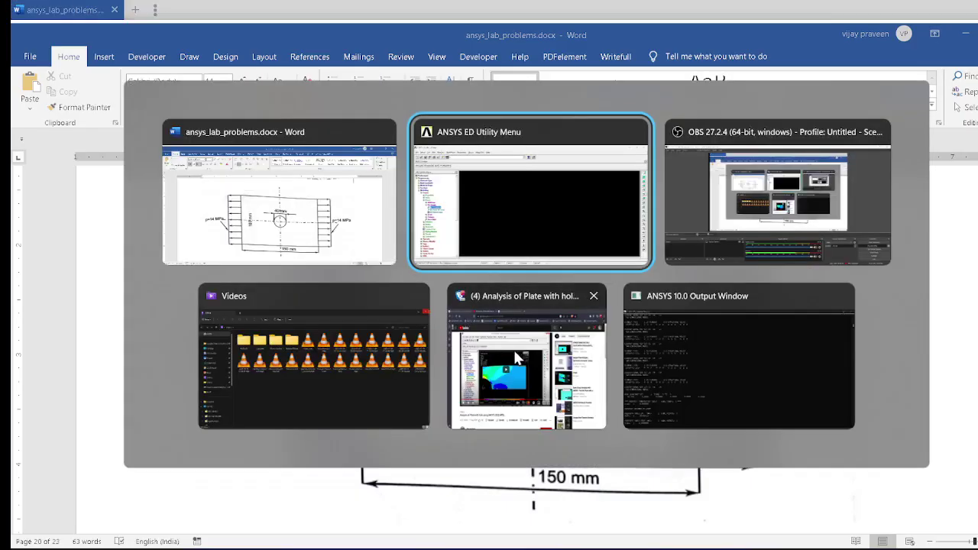
{"action": "type", "text": "n"}
{"action": "left_click", "coordinate": [108, 396]}
{"action": "type", "text": "0"}
{"action": "left_click", "coordinate": [108, 409]}
{"action": "type", "text": "0"}
{"action": "left_click", "coordinate": [113, 426]}
{"action": "type", "text": "75"}
{"action": "left_click", "coordinate": [112, 443]}
{"action": "type", "text": "50"}
{"action": "left_click", "coordinate": [80, 464]}
{"action": "type", "text": "n"}
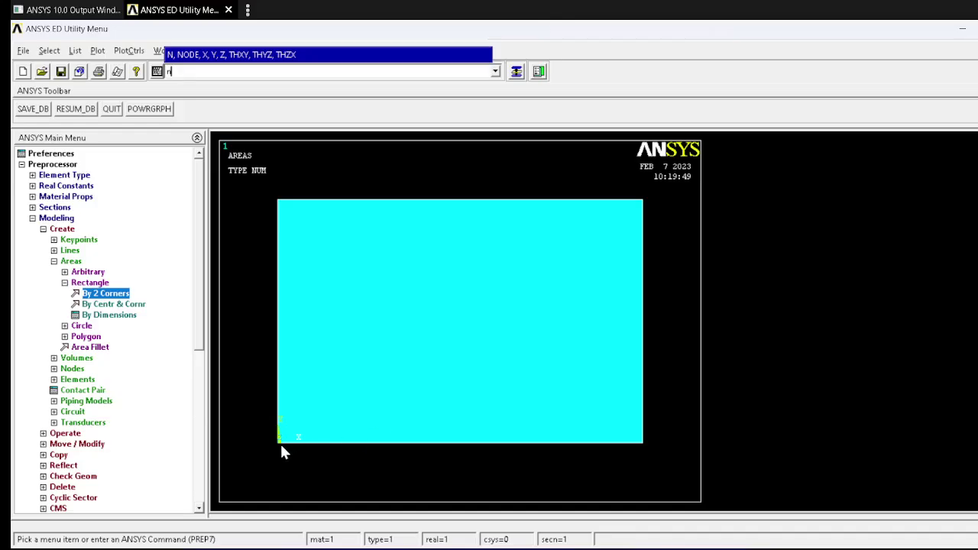
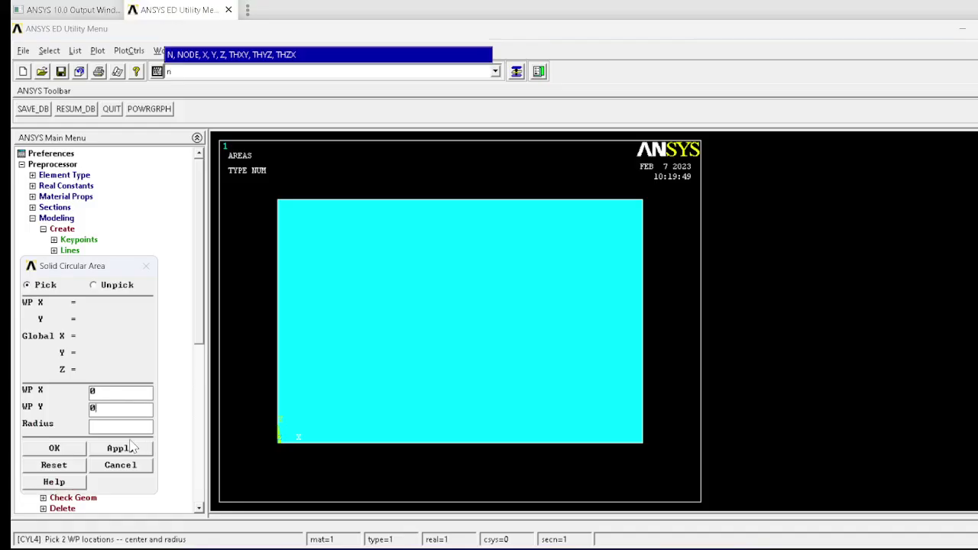
Step: Check the hole size in the Word figure and create a solid circle area centred at WP 0, 0 with radius 20
{"action": "type", "text": "20"}
{"action": "key", "text": "alt+Tab"}
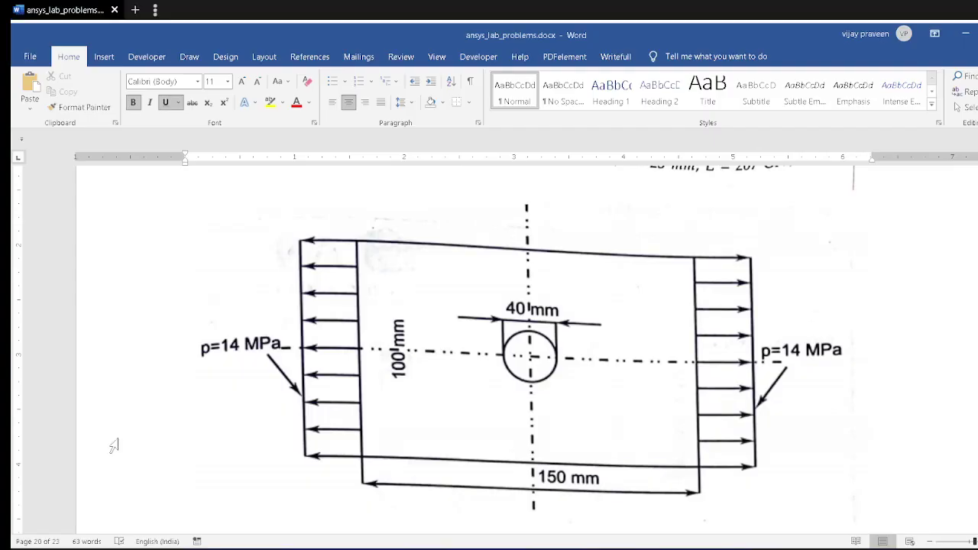
{"action": "key", "text": "alt+Tab"}
{"action": "left_click", "coordinate": [55, 449]}
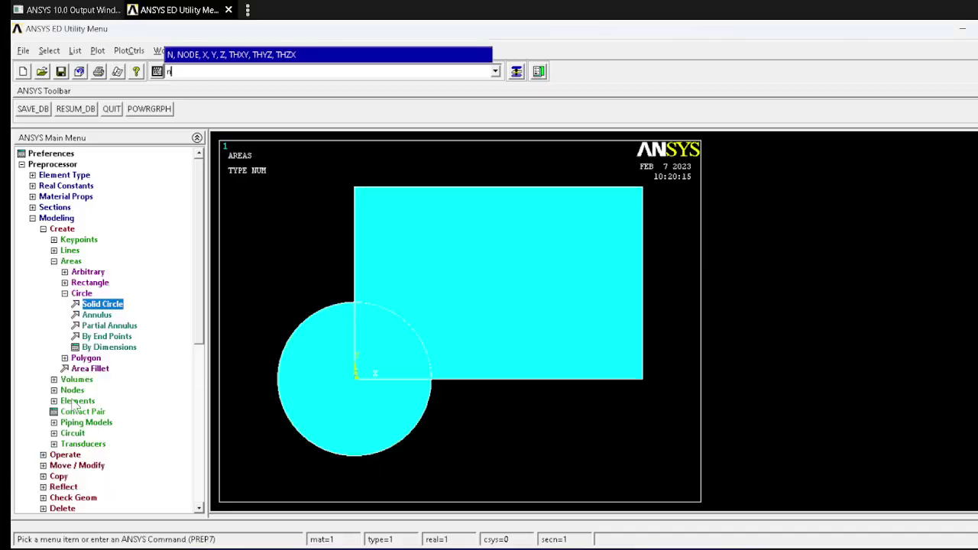
Step: Subtract the solid circle area from the rectangle area and compare the resulting quarter plate with the Word figure
{"action": "left_click", "coordinate": [71, 261]}
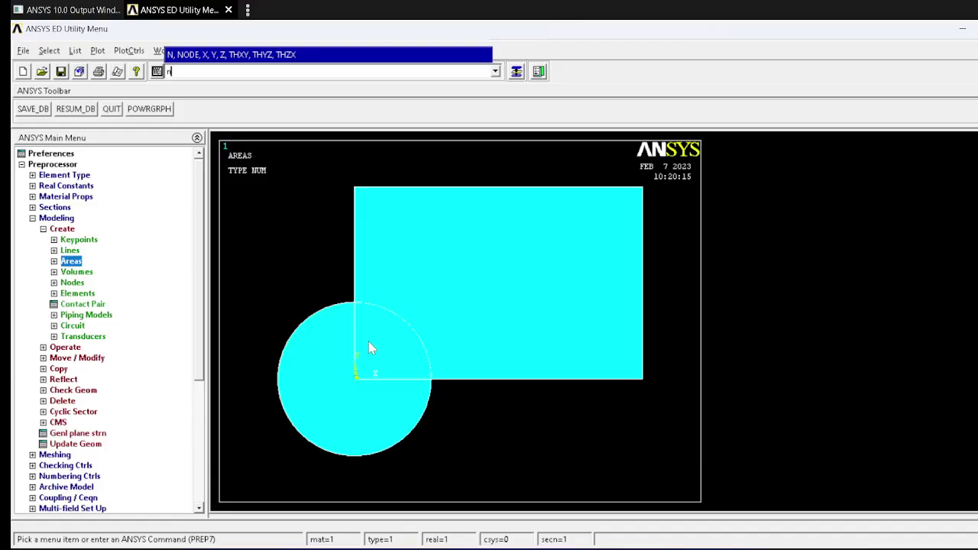
{"action": "left_click", "coordinate": [66, 347]}
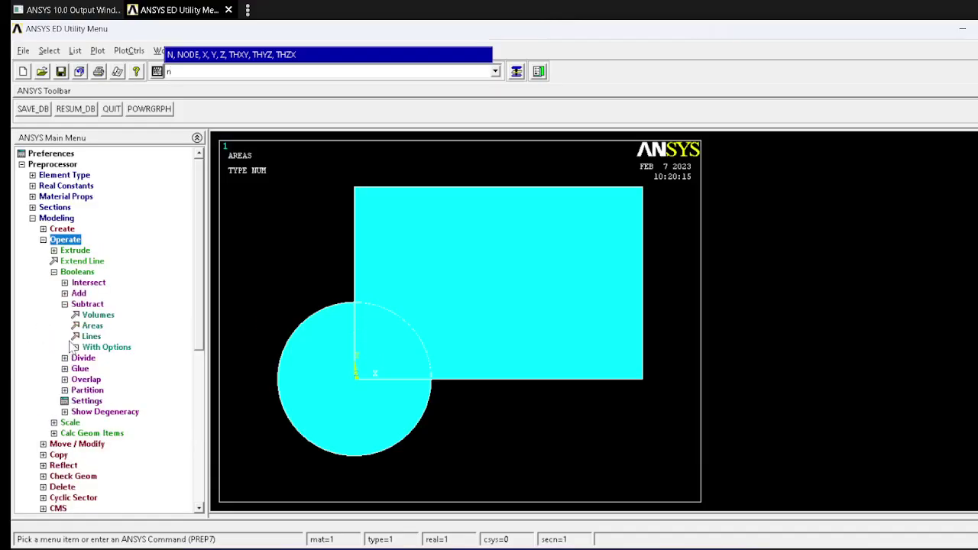
{"action": "left_click", "coordinate": [53, 272]}
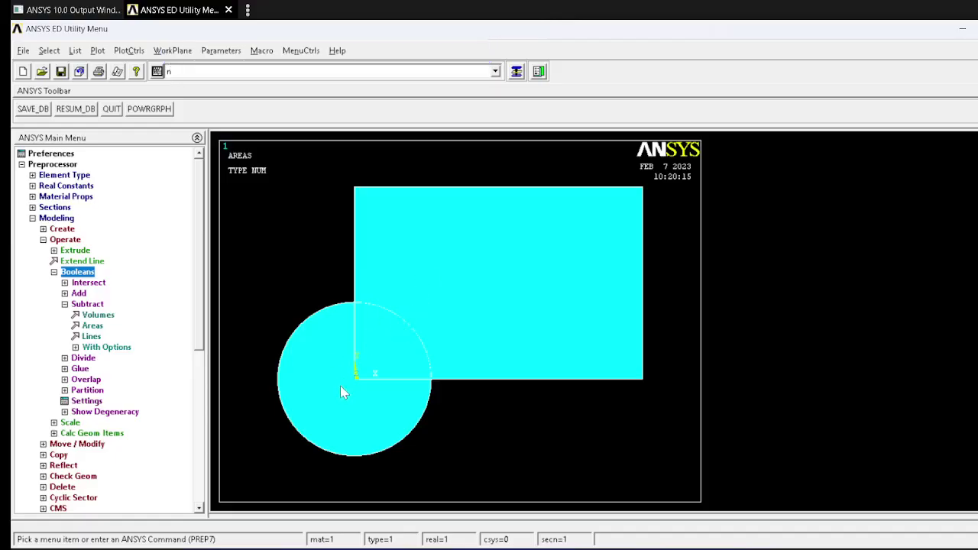
{"action": "left_click", "coordinate": [90, 327]}
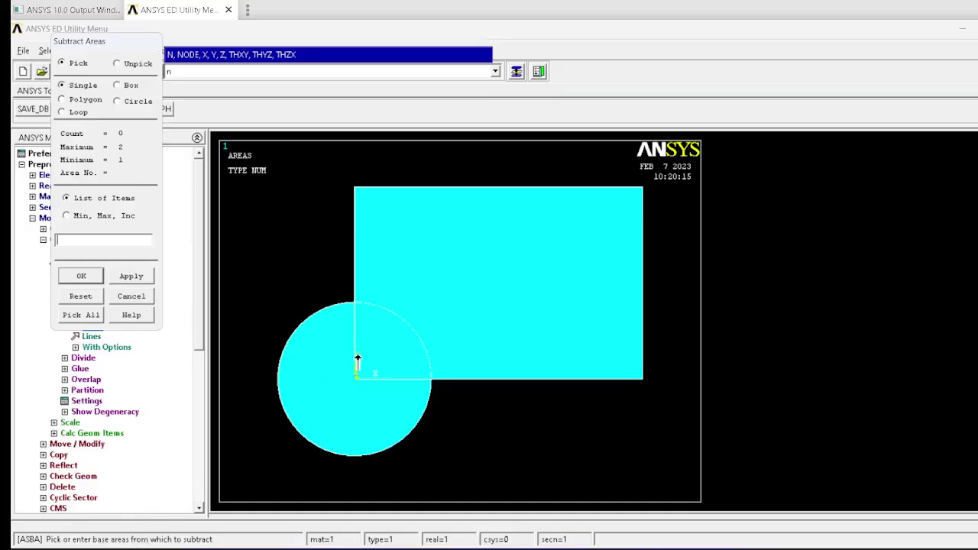
{"action": "left_click", "coordinate": [464, 270]}
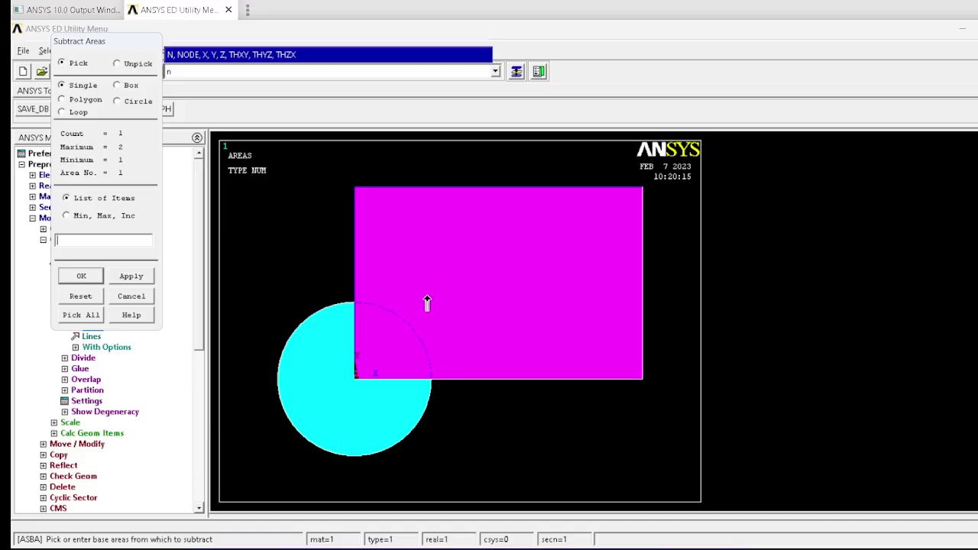
{"action": "left_click", "coordinate": [131, 275]}
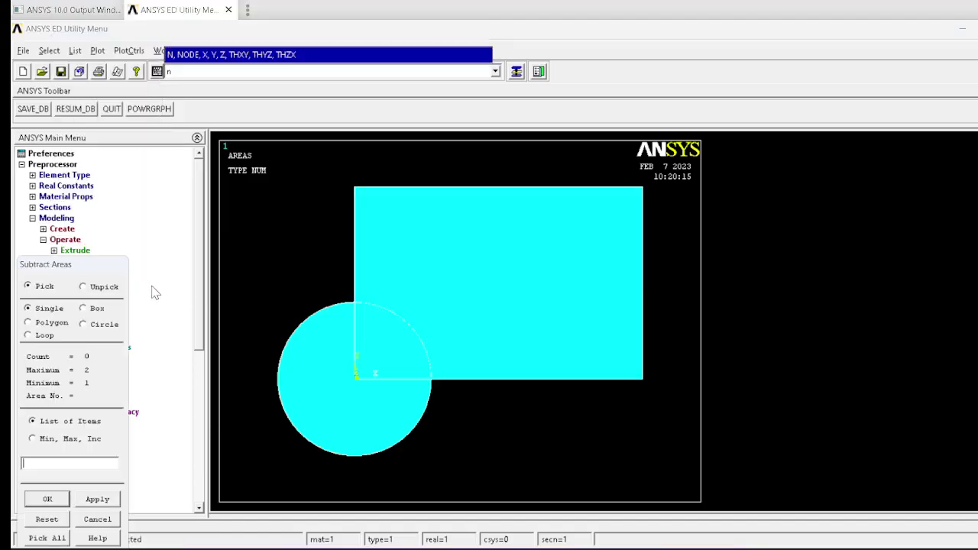
{"action": "left_click_drag", "start_coordinate": [97, 264], "coordinate": [125, 126]}
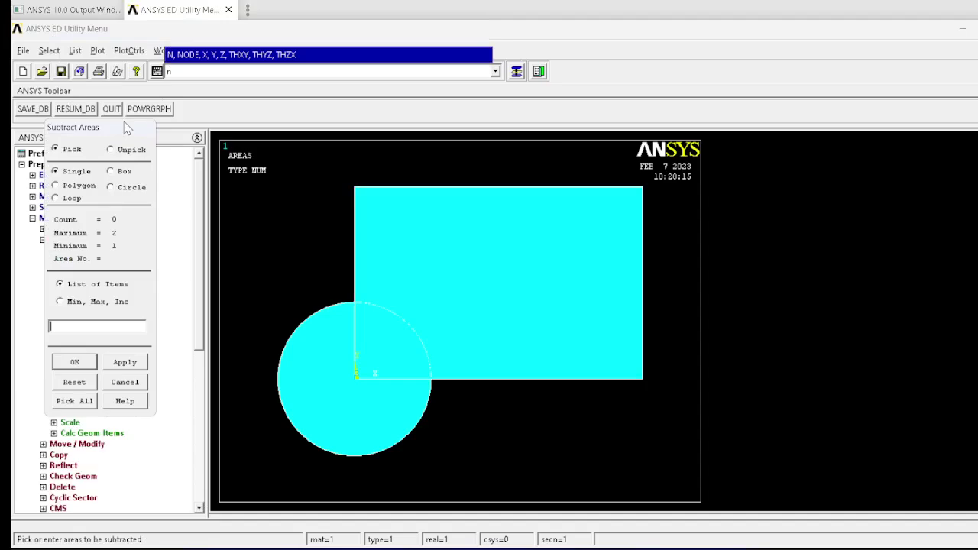
{"action": "left_click", "coordinate": [312, 430]}
{"action": "left_click", "coordinate": [73, 364]}
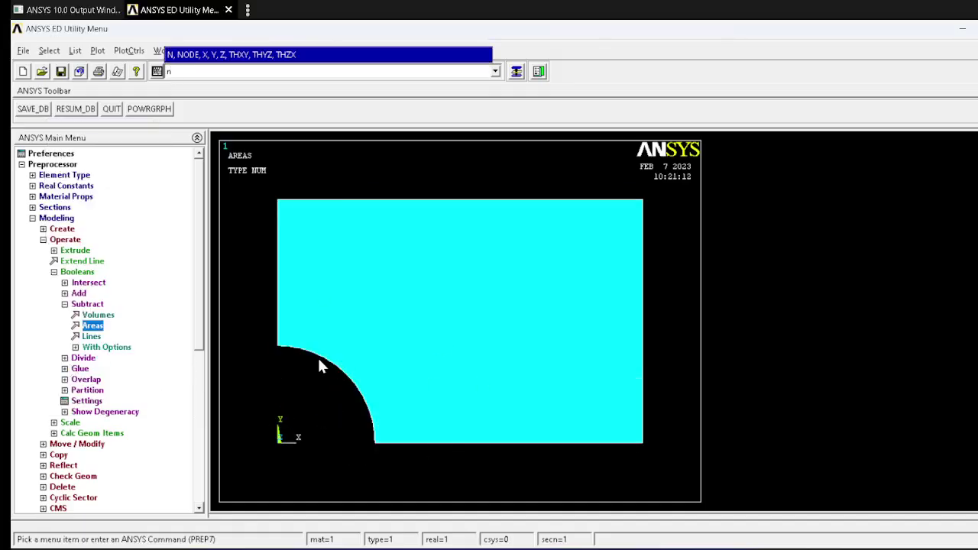
{"action": "key", "text": "alt+Tab"}
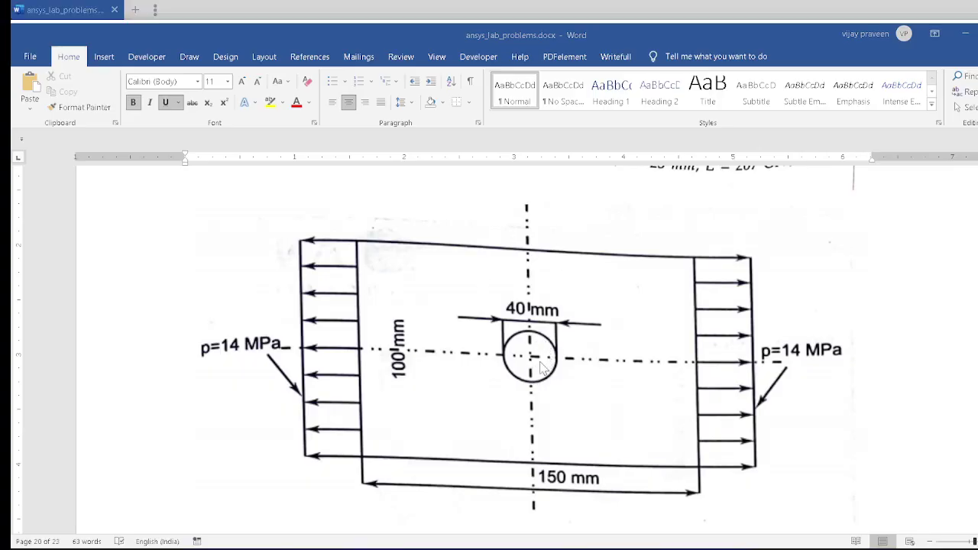
{"action": "key", "text": "alt+Tab"}
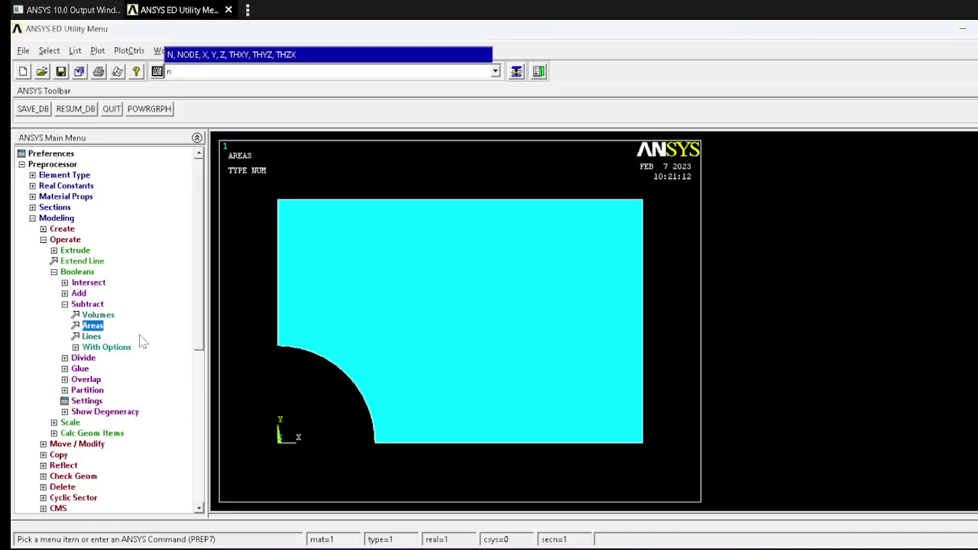
Step: Mesh the quarter-plate area with free quad elements using the MeshTool, with Smart Size enabled and set finer
{"action": "left_click", "coordinate": [32, 218]}
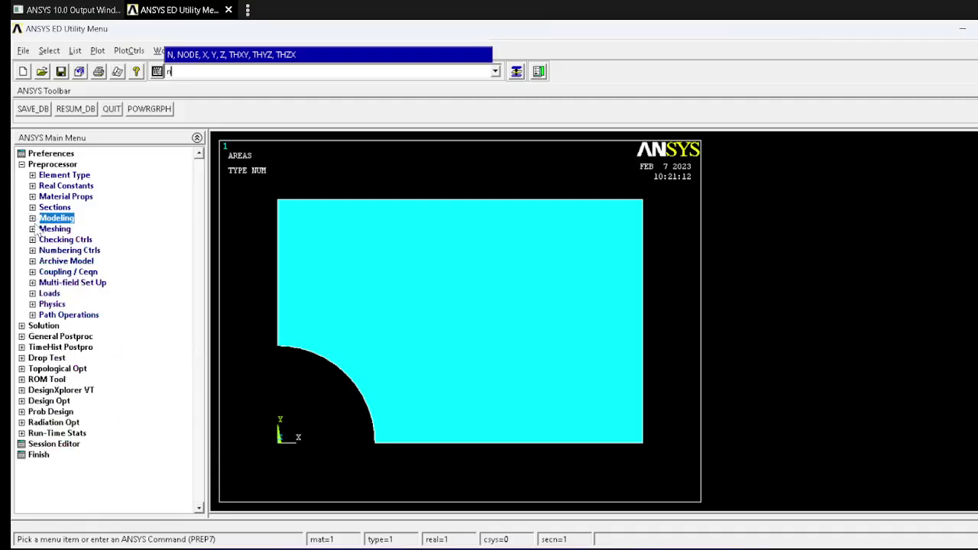
{"action": "left_click", "coordinate": [32, 229]}
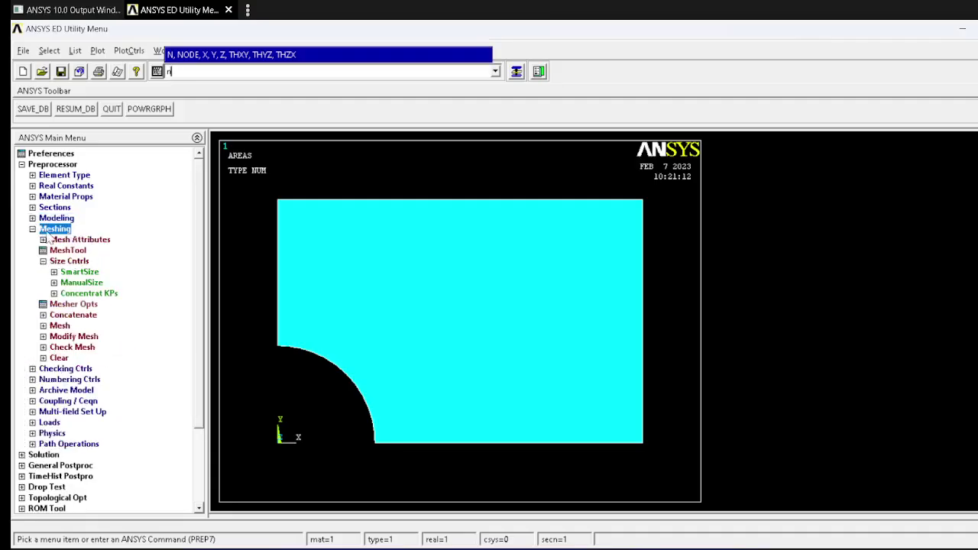
{"action": "left_click", "coordinate": [65, 252]}
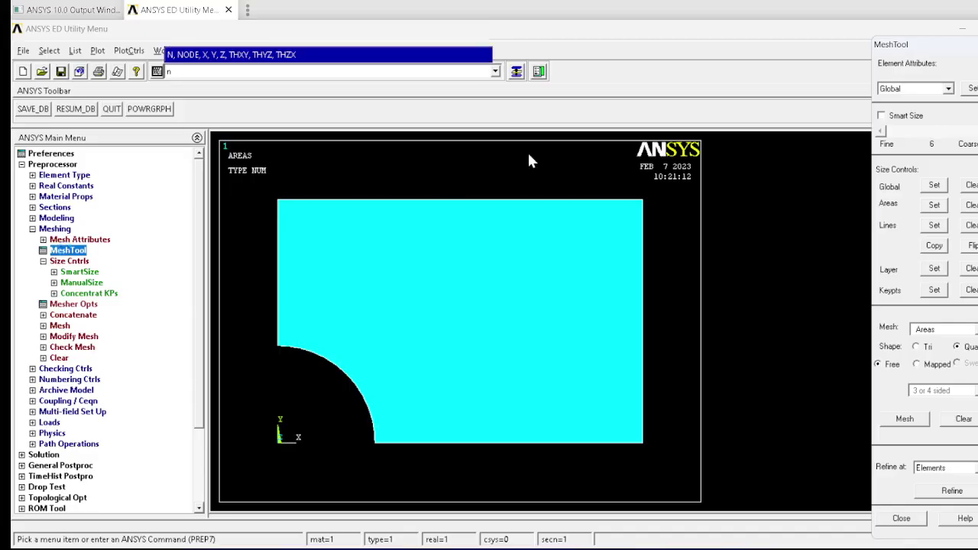
{"action": "left_click", "coordinate": [881, 116]}
{"action": "left_click", "coordinate": [881, 133]}
{"action": "left_click", "coordinate": [881, 133]}
{"action": "left_click", "coordinate": [882, 133]}
{"action": "left_click", "coordinate": [892, 420]}
{"action": "left_click", "coordinate": [552, 343]}
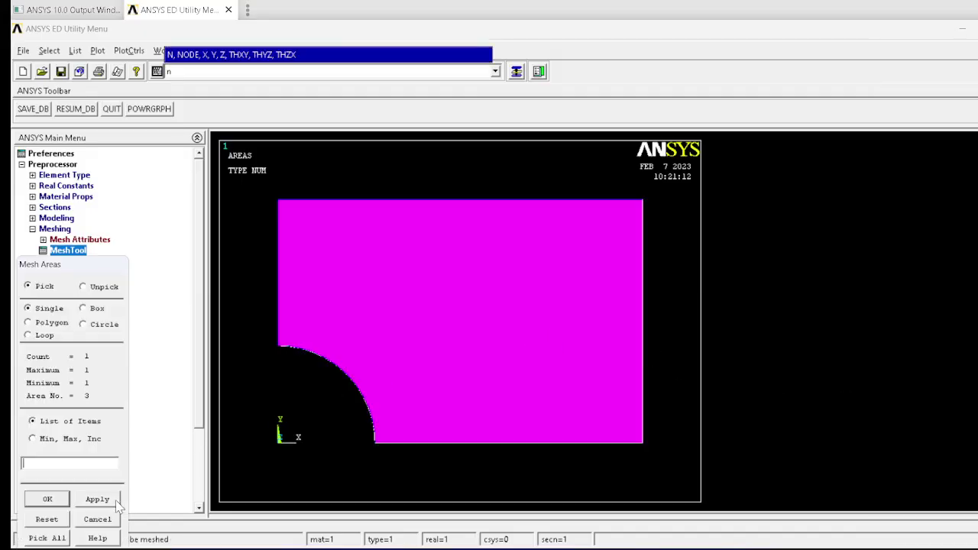
{"action": "left_click", "coordinate": [47, 499]}
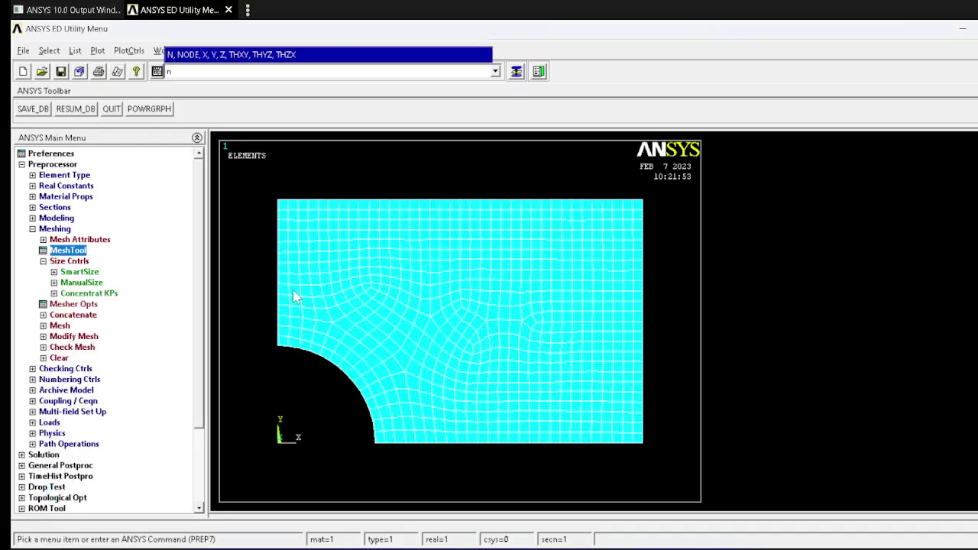
{"action": "left_click", "coordinate": [32, 228]}
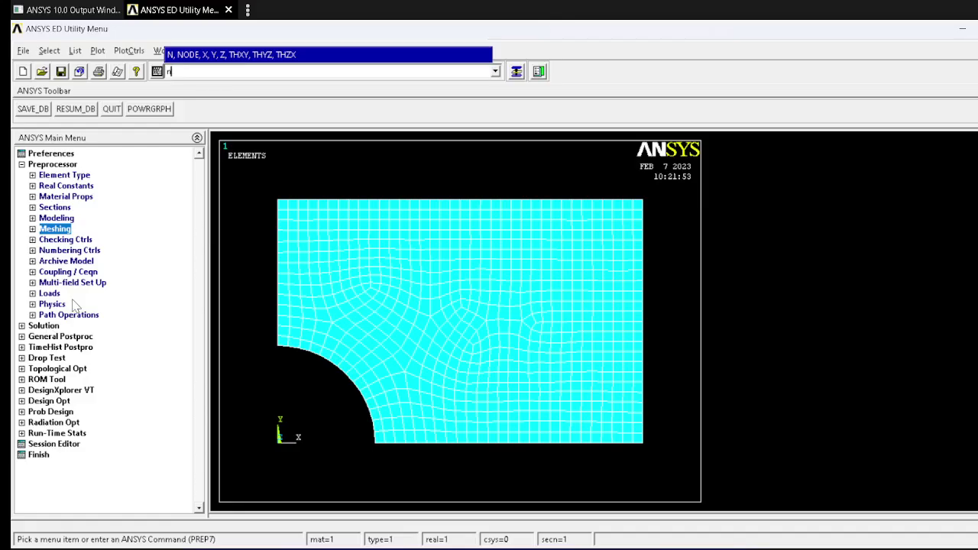
Step: Check the symmetry axes in the Word figure and apply symmetry boundary conditions to the plate's left and bottom edge lines
{"action": "left_click", "coordinate": [55, 325]}
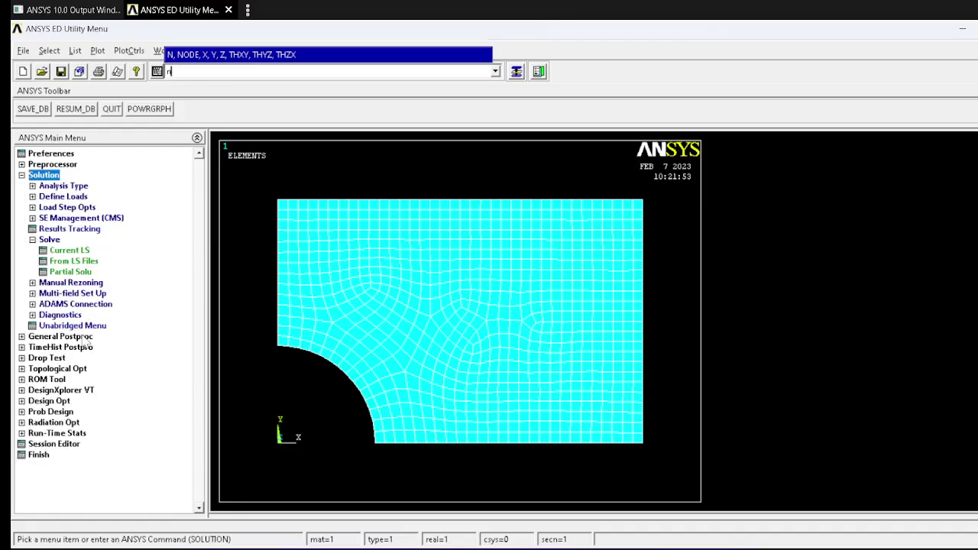
{"action": "key", "text": "alt+Tab"}
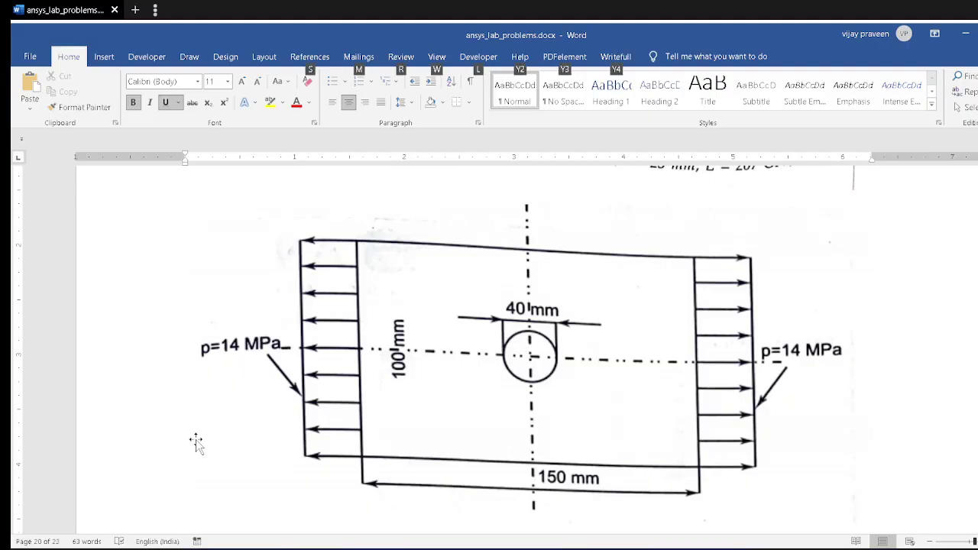
{"action": "key", "text": "alt+Tab"}
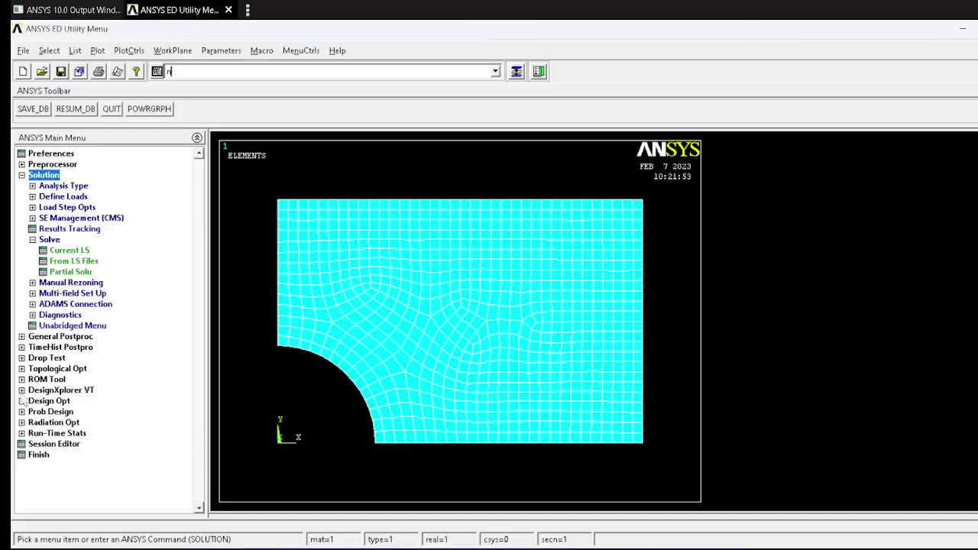
{"action": "left_click", "coordinate": [64, 197]}
{"action": "left_click", "coordinate": [64, 218]}
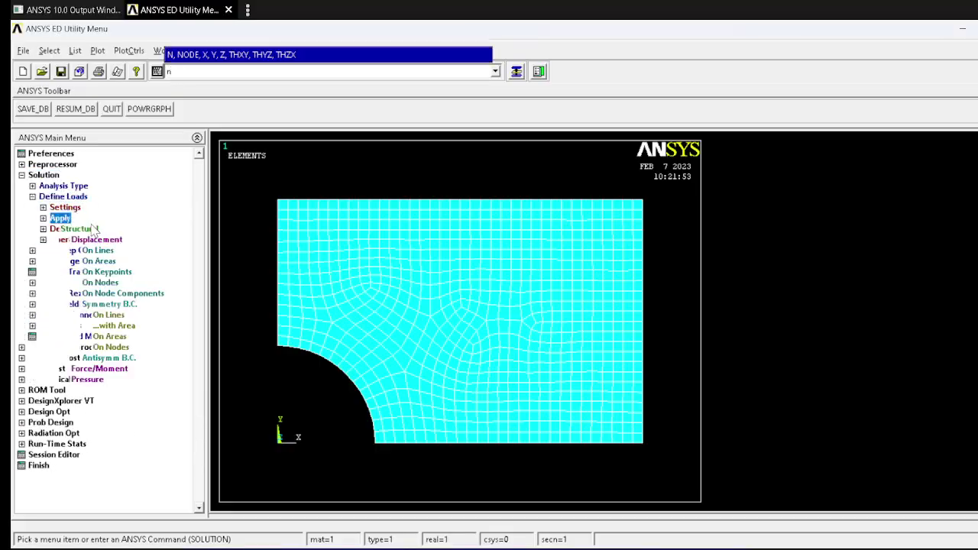
{"action": "left_click", "coordinate": [89, 229]}
{"action": "left_click", "coordinate": [87, 229]}
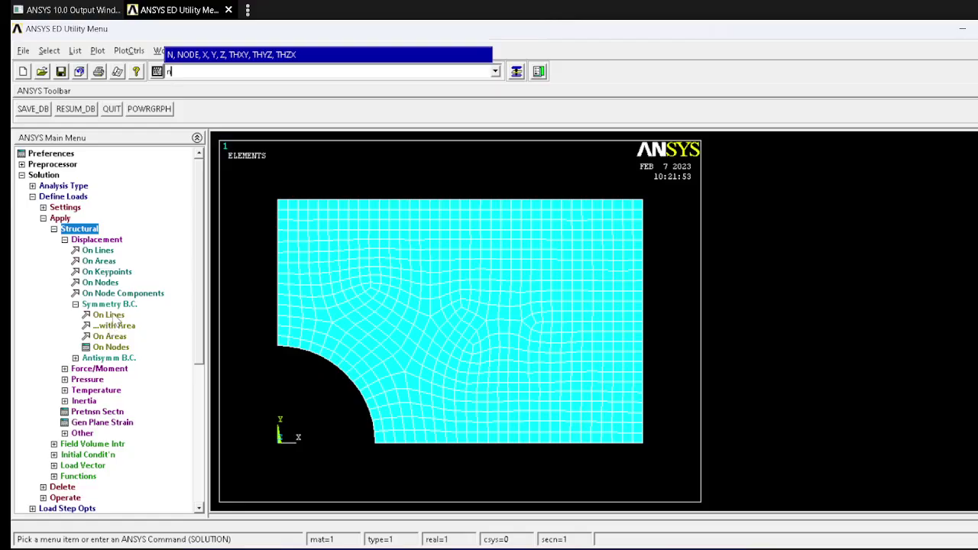
{"action": "left_click", "coordinate": [108, 315]}
{"action": "left_click", "coordinate": [278, 306]}
{"action": "left_click", "coordinate": [406, 442]}
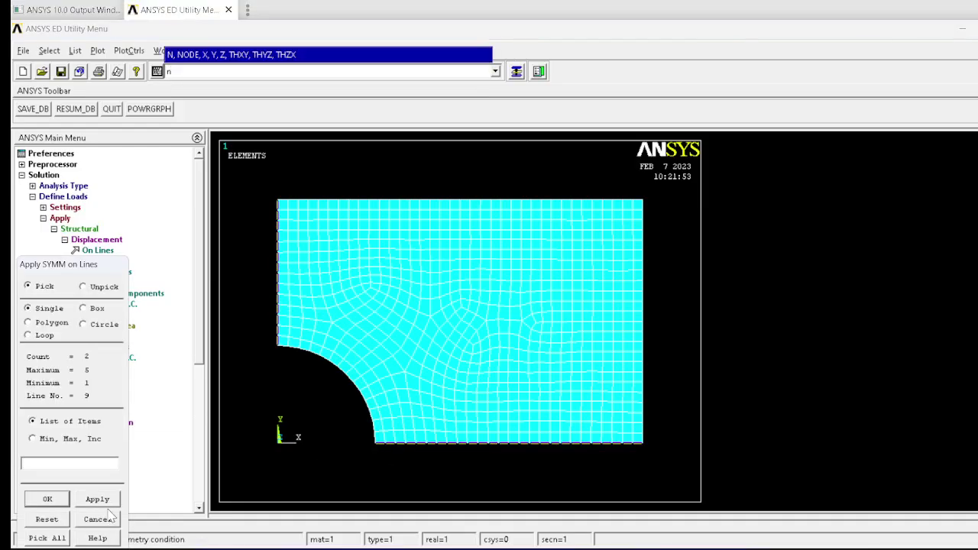
{"action": "left_click", "coordinate": [47, 500]}
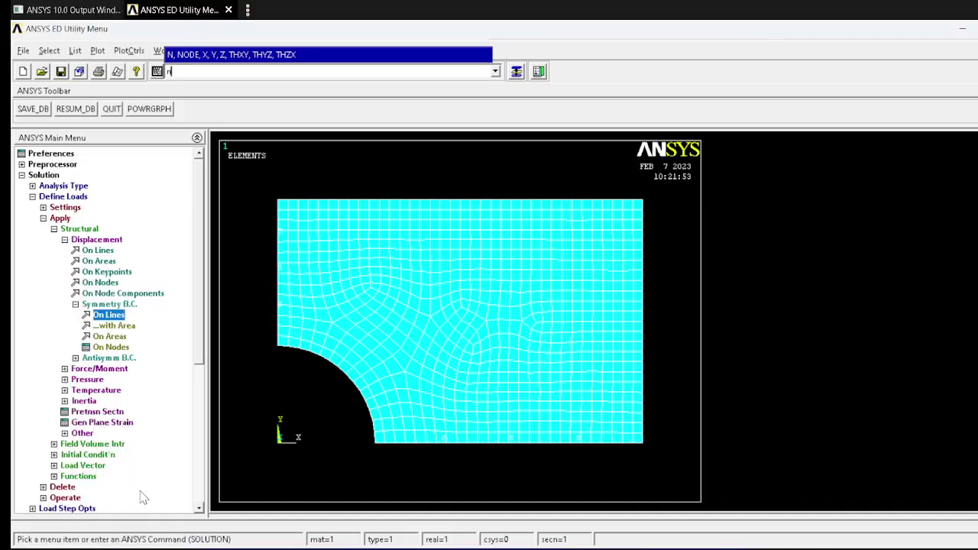
Step: Reapply the symmetry boundary condition to the same left and bottom edge lines of the quarter plate
{"action": "left_click", "coordinate": [100, 315]}
{"action": "left_click", "coordinate": [263, 310]}
{"action": "left_click", "coordinate": [389, 459]}
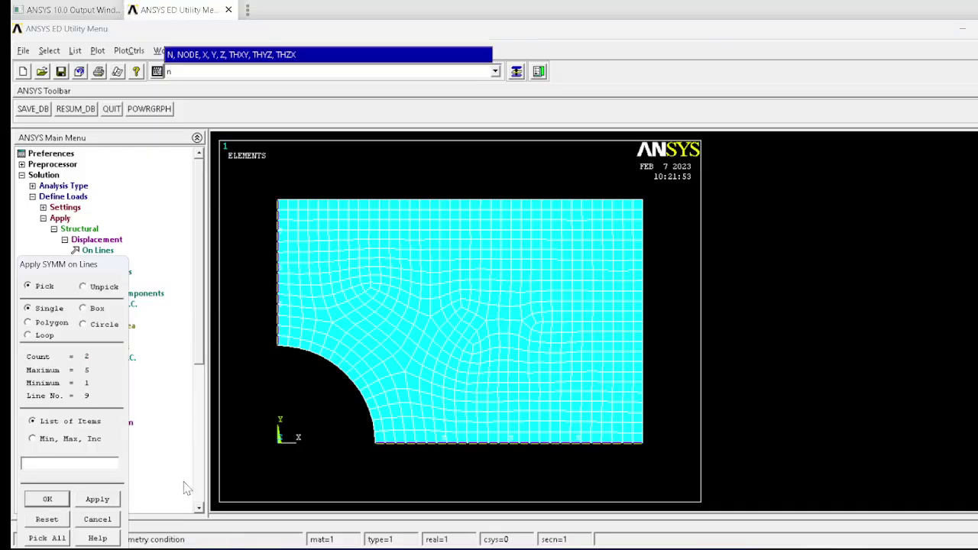
{"action": "left_click", "coordinate": [48, 499]}
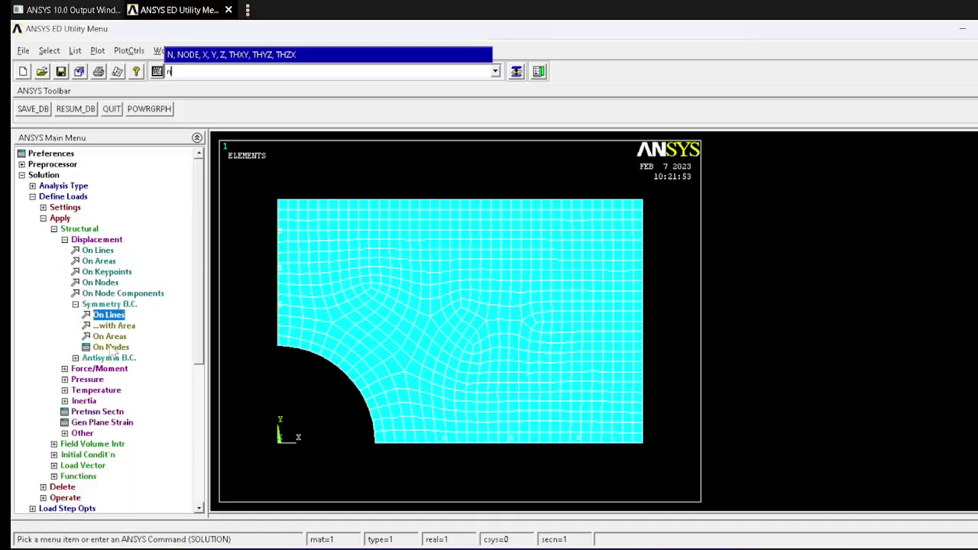
Step: Apply a constant pressure of -14 to the plate's right edge line, checking the load direction in the Word figure
{"action": "left_click", "coordinate": [84, 380]}
{"action": "left_click", "coordinate": [98, 272]}
{"action": "left_click", "coordinate": [646, 367]}
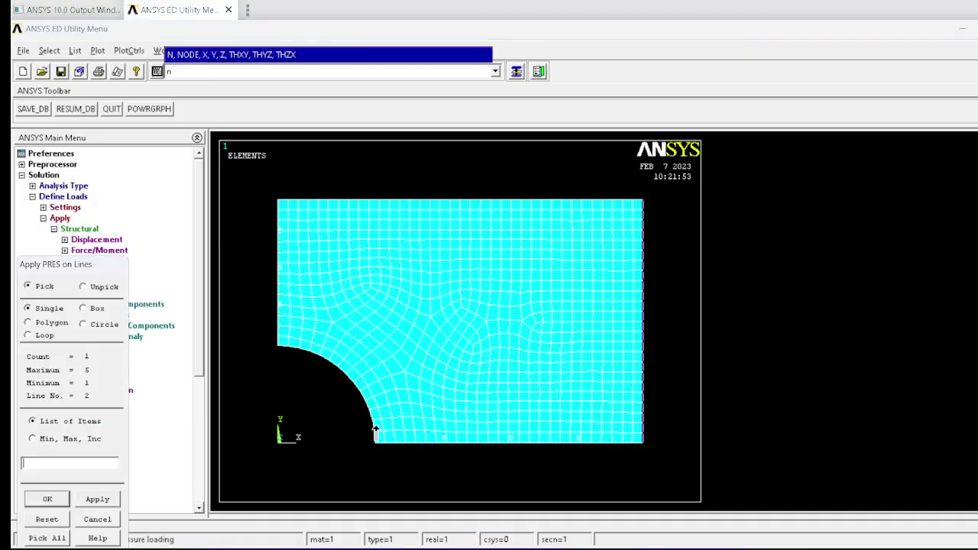
{"action": "left_click", "coordinate": [47, 498]}
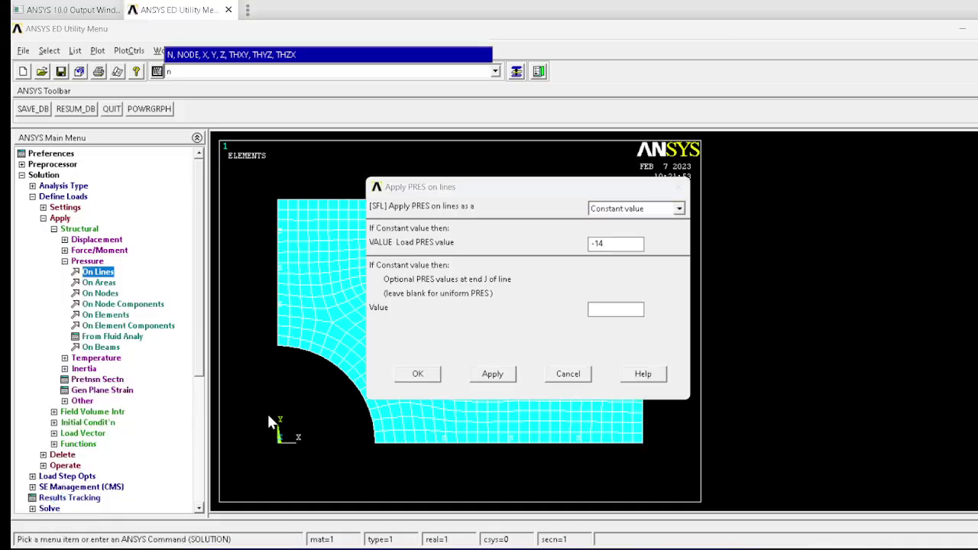
{"action": "key", "text": "alt+Tab"}
{"action": "key", "text": "alt+Tab"}
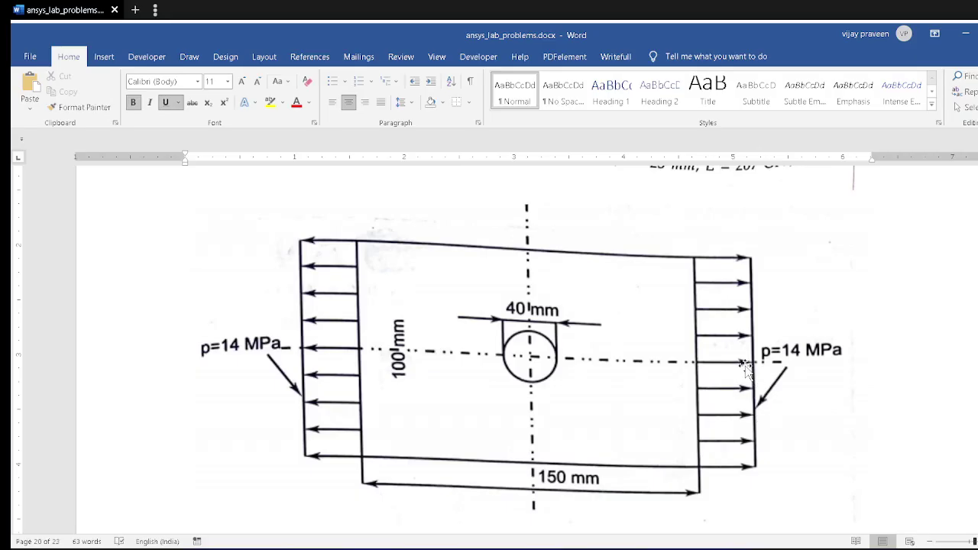
{"action": "key", "text": "alt+Tab"}
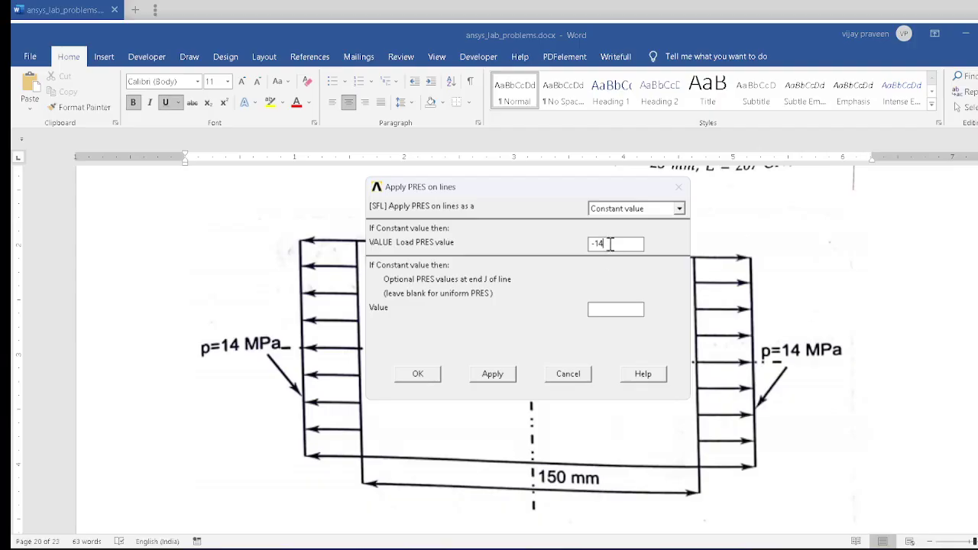
{"action": "left_click", "coordinate": [428, 376]}
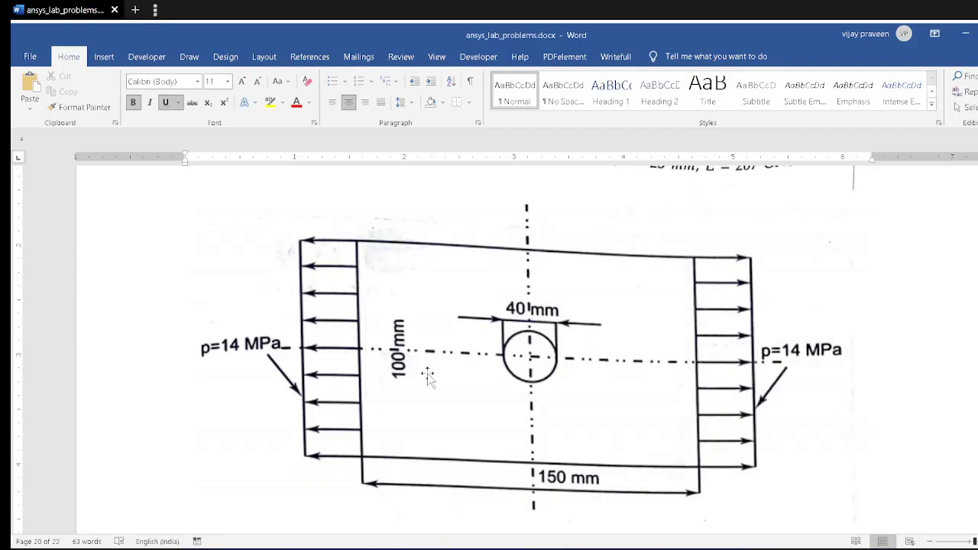
{"action": "key", "text": "alt+Tab"}
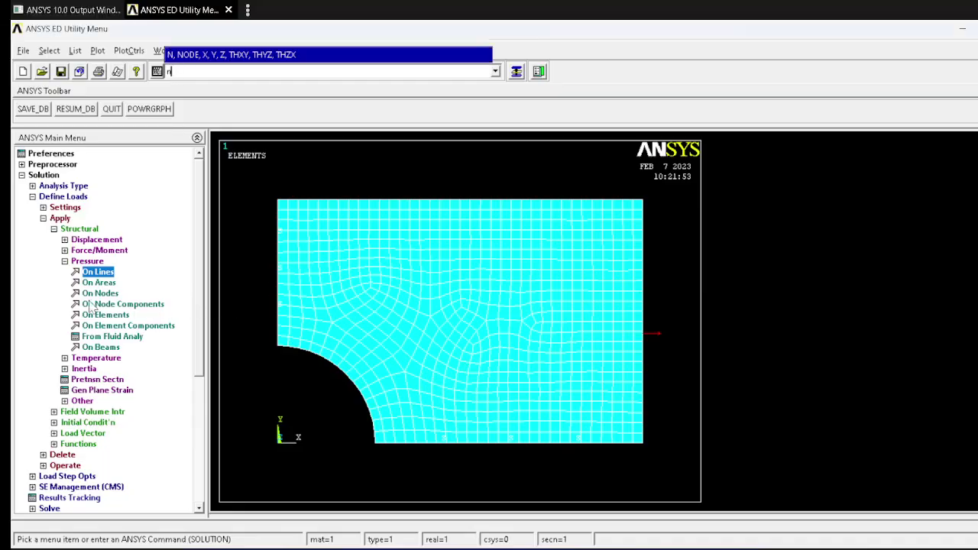
Step: Solve the current load step
{"action": "left_click", "coordinate": [51, 196]}
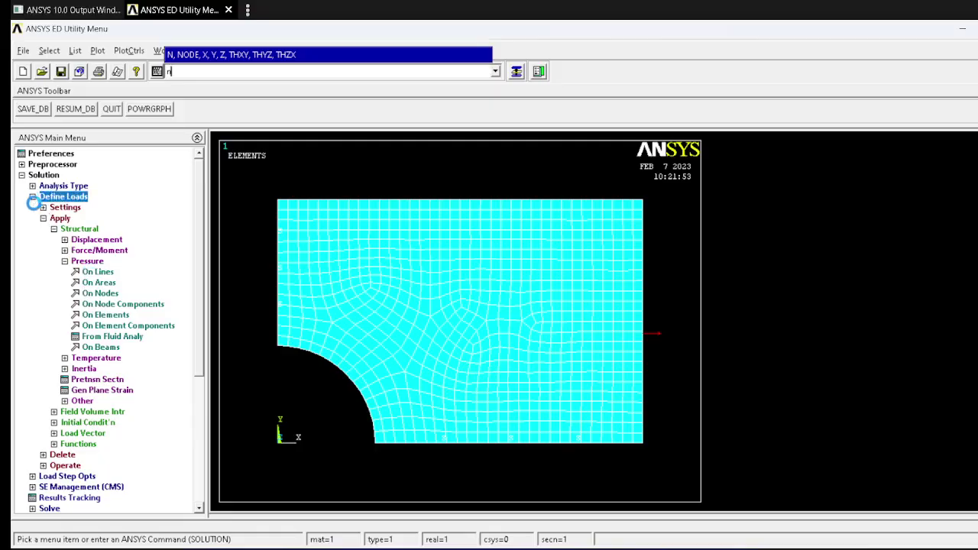
{"action": "left_click", "coordinate": [46, 240]}
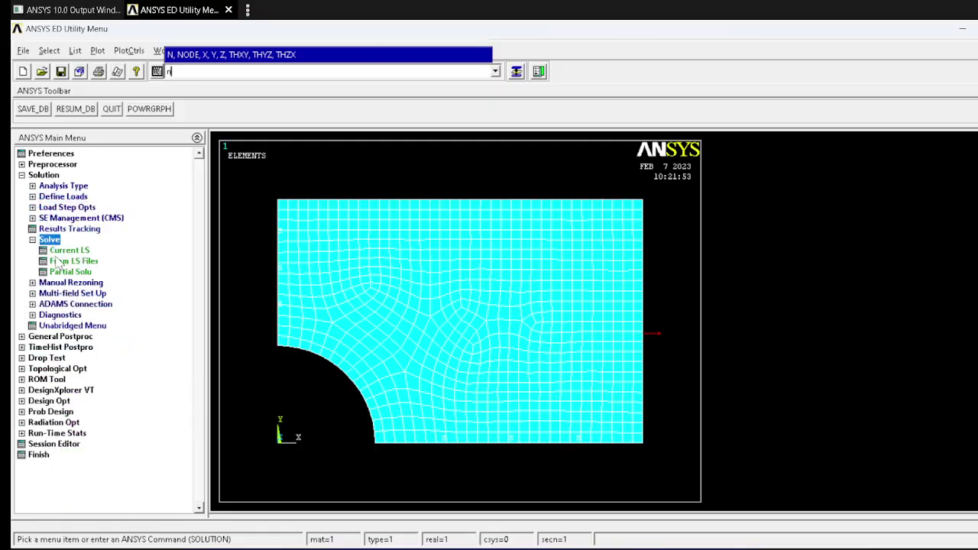
{"action": "left_click", "coordinate": [61, 261]}
{"action": "left_click", "coordinate": [93, 261]}
{"action": "left_click", "coordinate": [70, 251]}
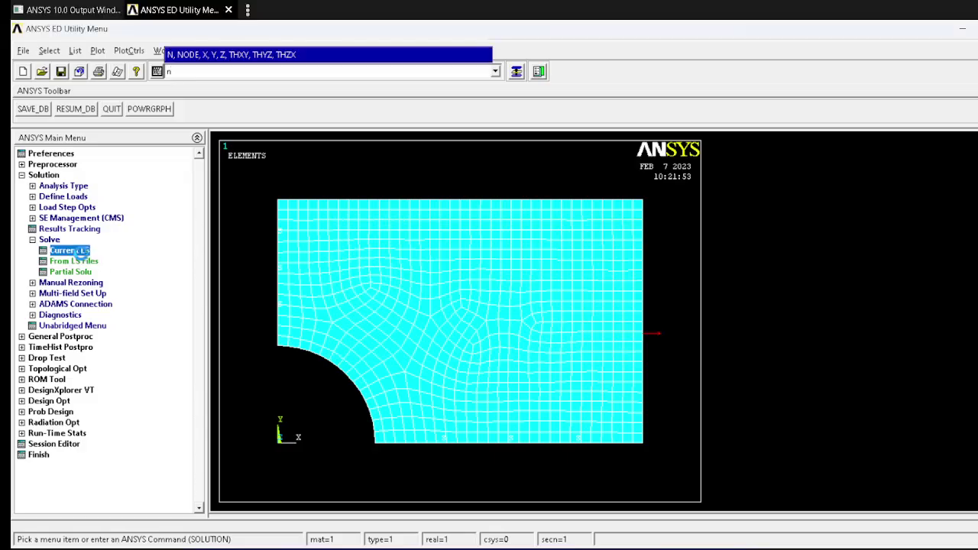
{"action": "left_click", "coordinate": [340, 328]}
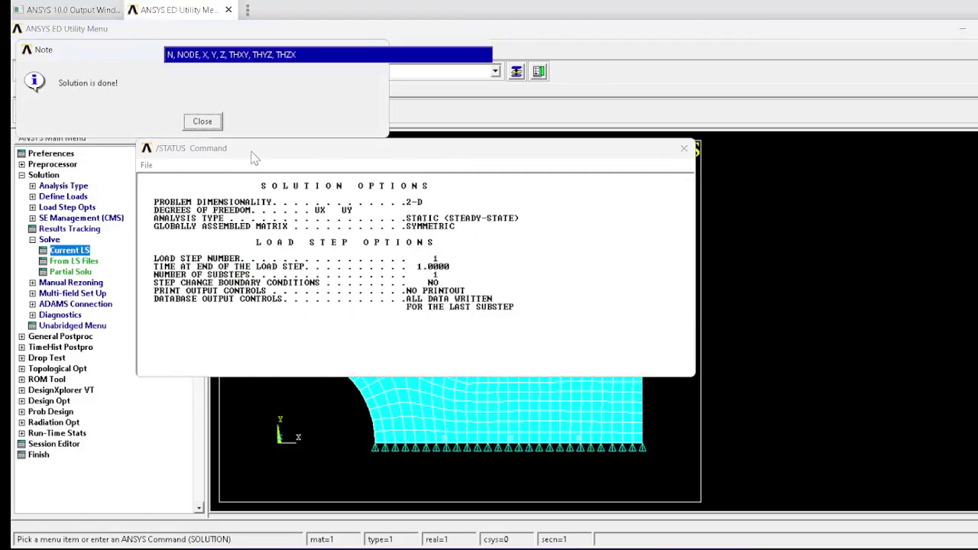
Step: Close the solution note and status listing, and check in the Word problem statement which results are required
{"action": "left_click", "coordinate": [203, 121]}
{"action": "left_click", "coordinate": [684, 149]}
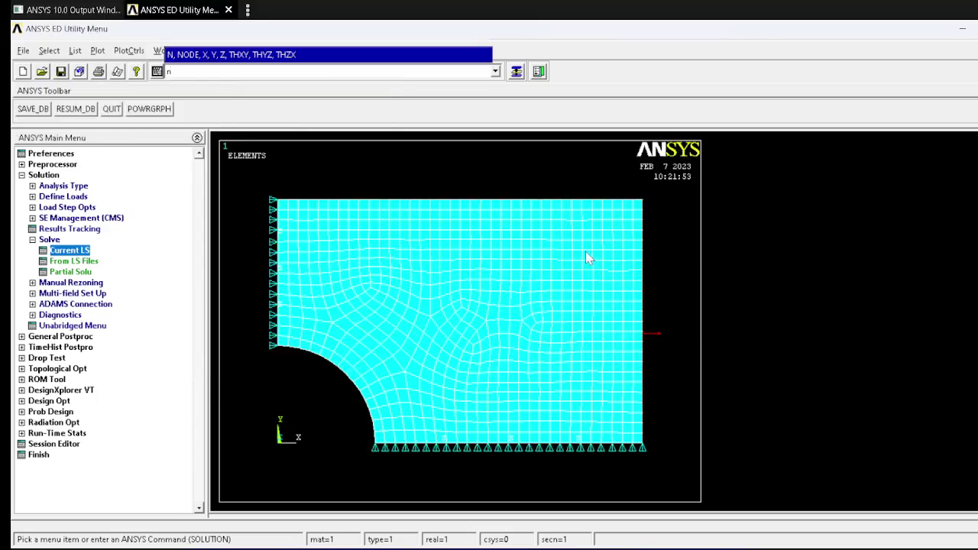
{"action": "key", "text": "alt+Tab"}
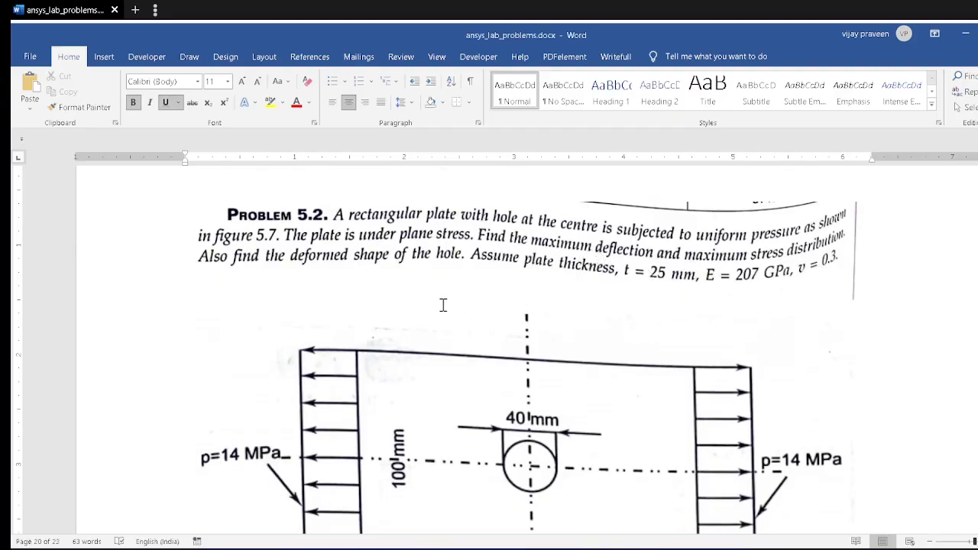
{"action": "key", "text": "alt+Tab"}
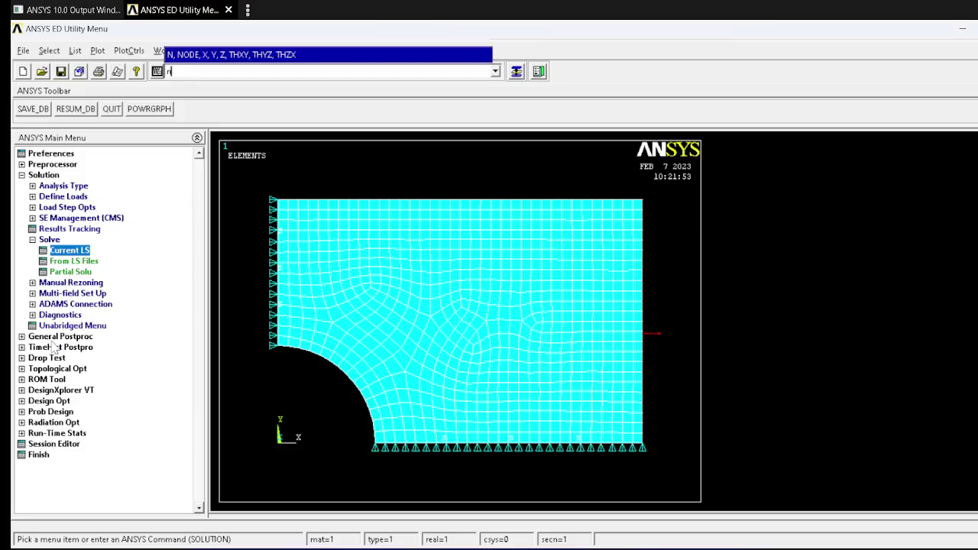
Step: Plot the nodal solution contour of the displacement vector sum, showing the deformed shape only
{"action": "left_click", "coordinate": [58, 336]}
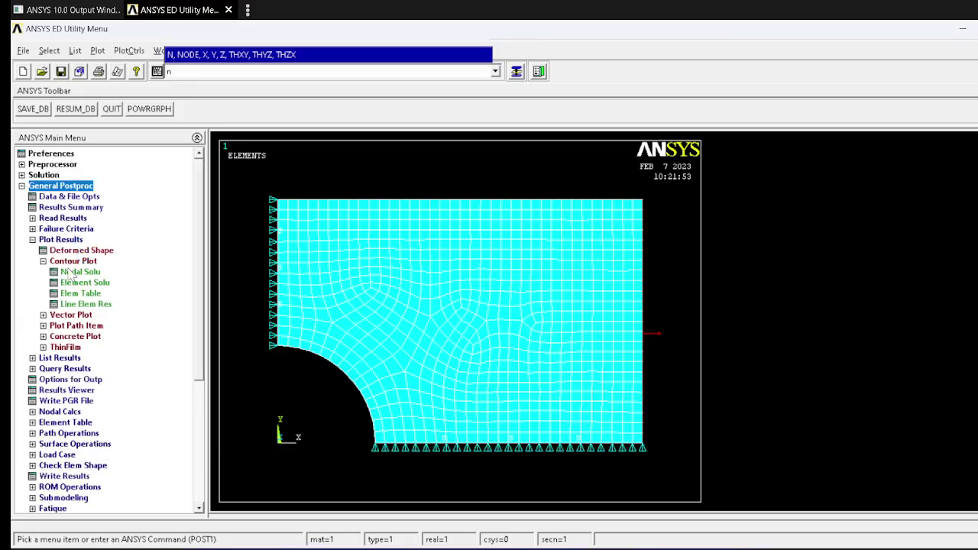
{"action": "left_click", "coordinate": [70, 273]}
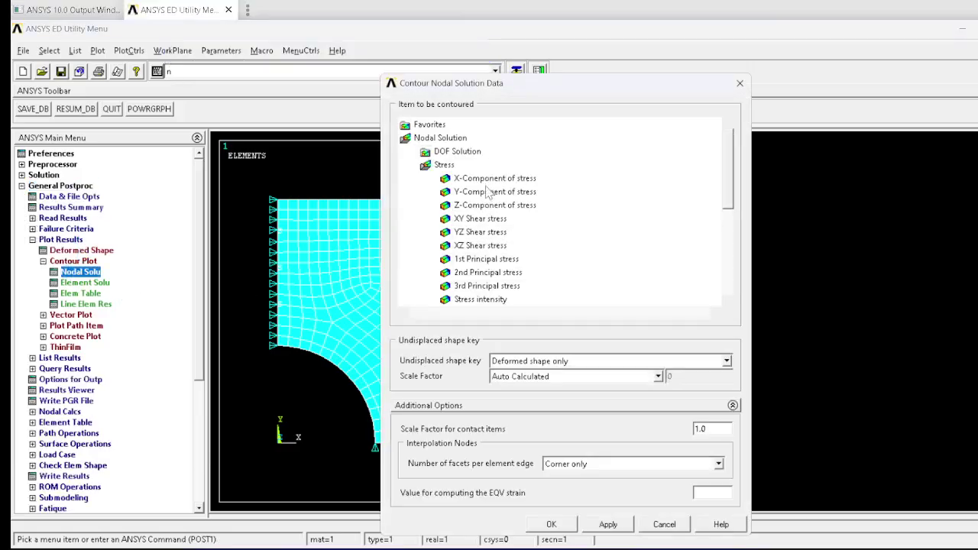
{"action": "left_click", "coordinate": [458, 152]}
{"action": "left_click", "coordinate": [489, 192]}
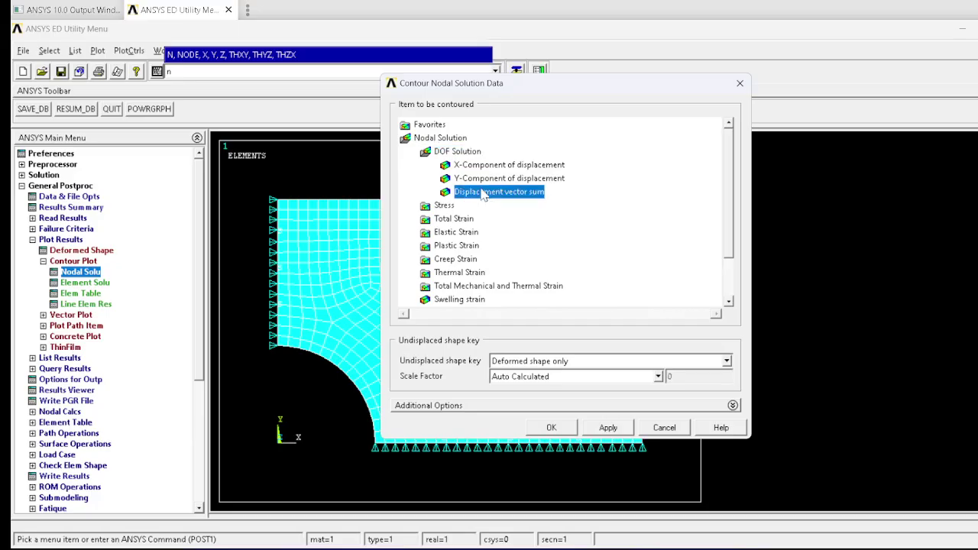
{"action": "left_click", "coordinate": [557, 429]}
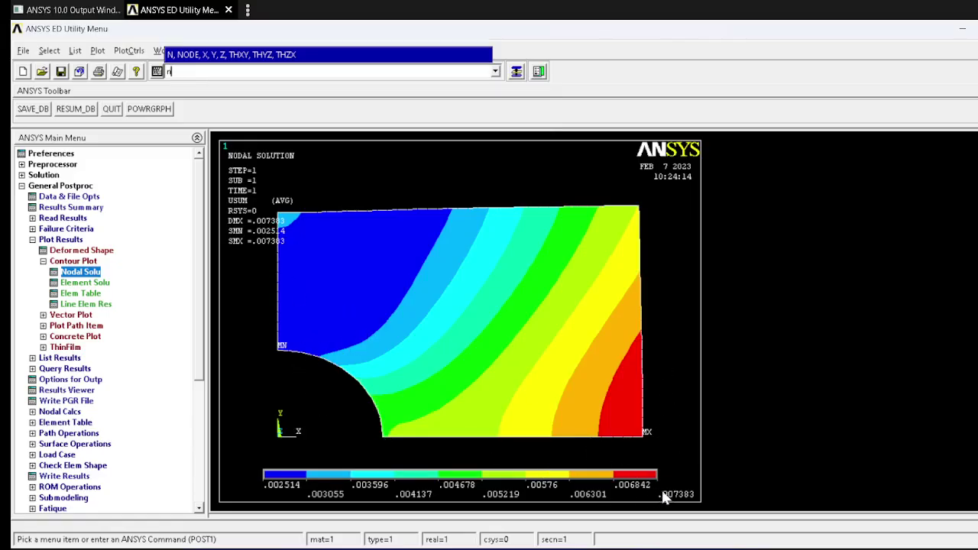
Step: Compare the plotted maximum deflection with the Problem 5.2 answer table in the Word document
{"action": "key", "text": "alt+Tab"}
{"action": "scroll", "coordinate": [623, 474], "scroll_direction": "down", "scroll_amount": 6}
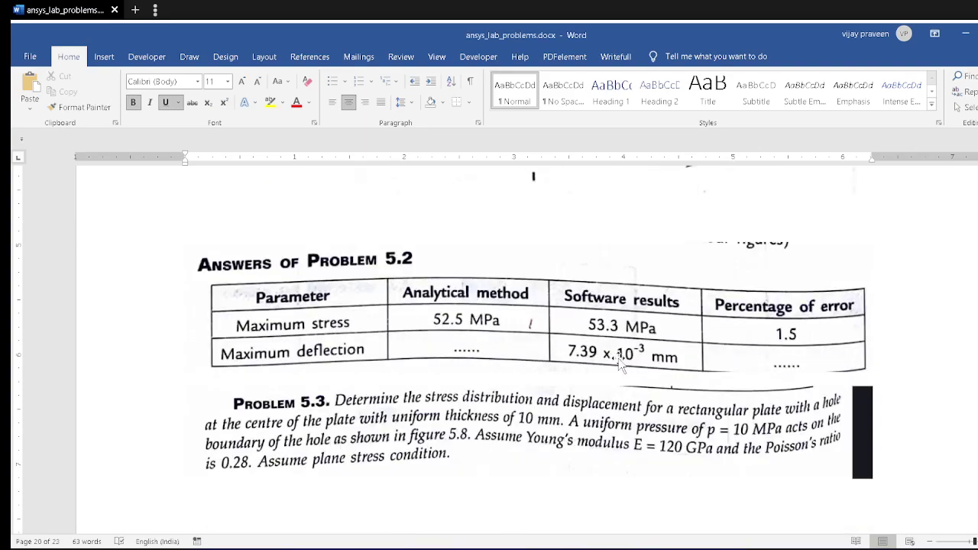
{"action": "key", "text": "alt+Tab"}
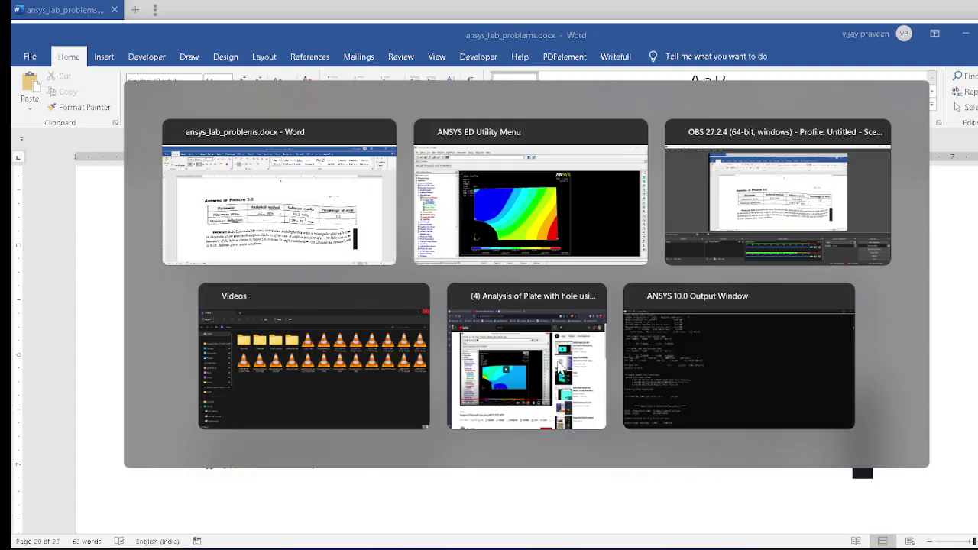
{"action": "type", "text": "n"}
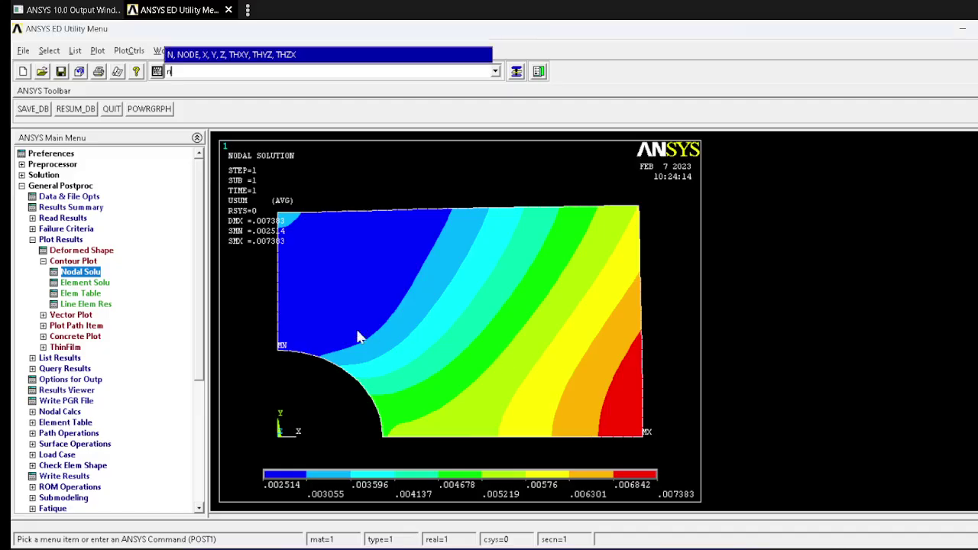
Step: Plot the nodal solution contour of the von Mises stress, showing the deformed shape only
{"action": "left_click", "coordinate": [91, 283]}
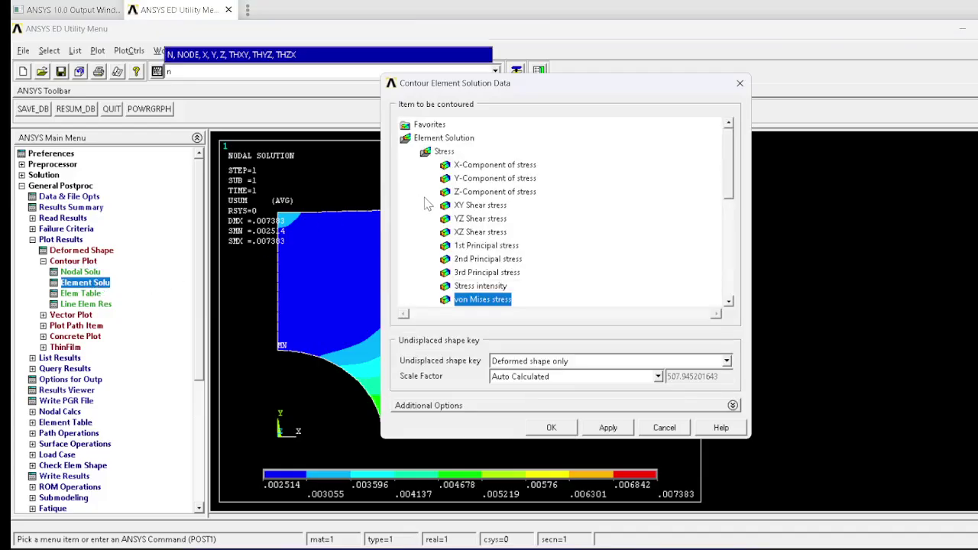
{"action": "left_click", "coordinate": [93, 272]}
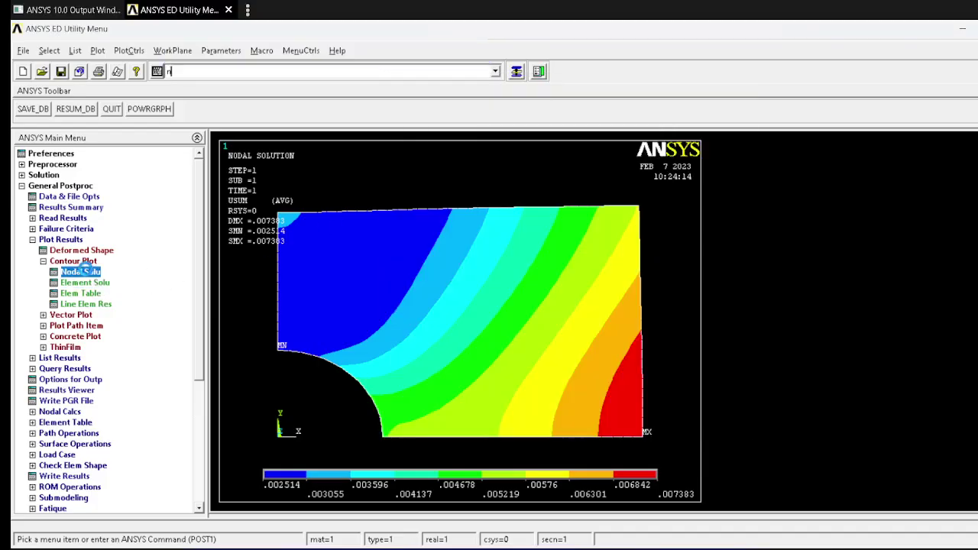
{"action": "double_click", "coordinate": [451, 205]}
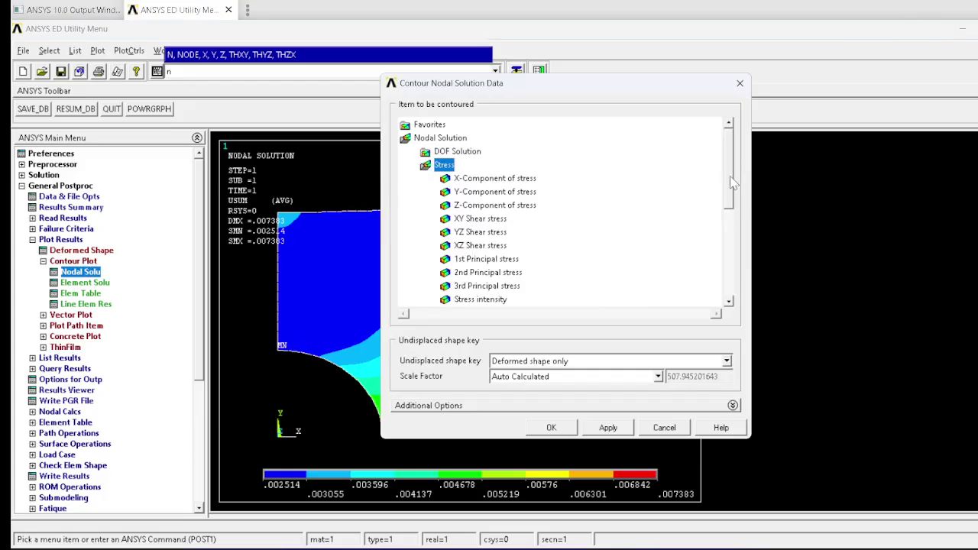
{"action": "left_click_drag", "start_coordinate": [729, 181], "coordinate": [731, 205]}
{"action": "left_click", "coordinate": [463, 259]}
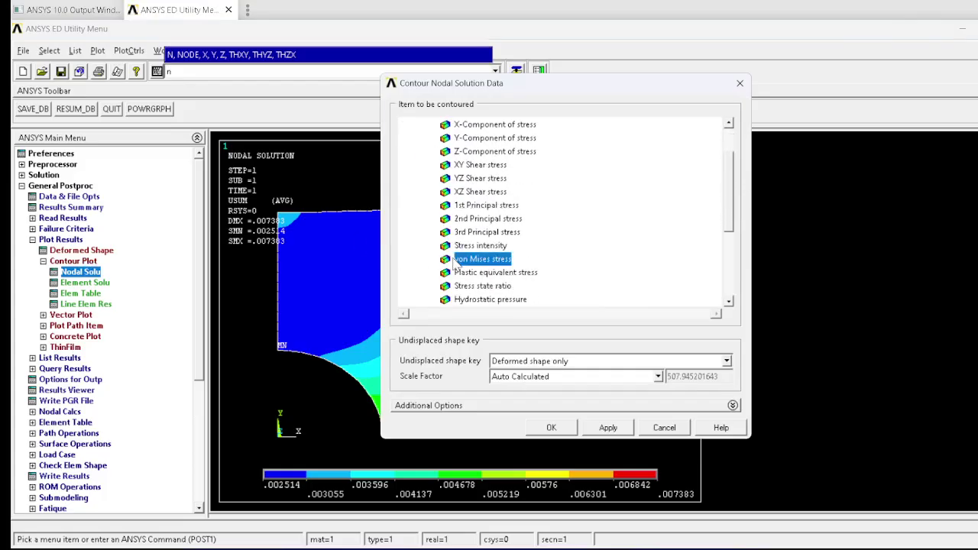
{"action": "left_click", "coordinate": [564, 429]}
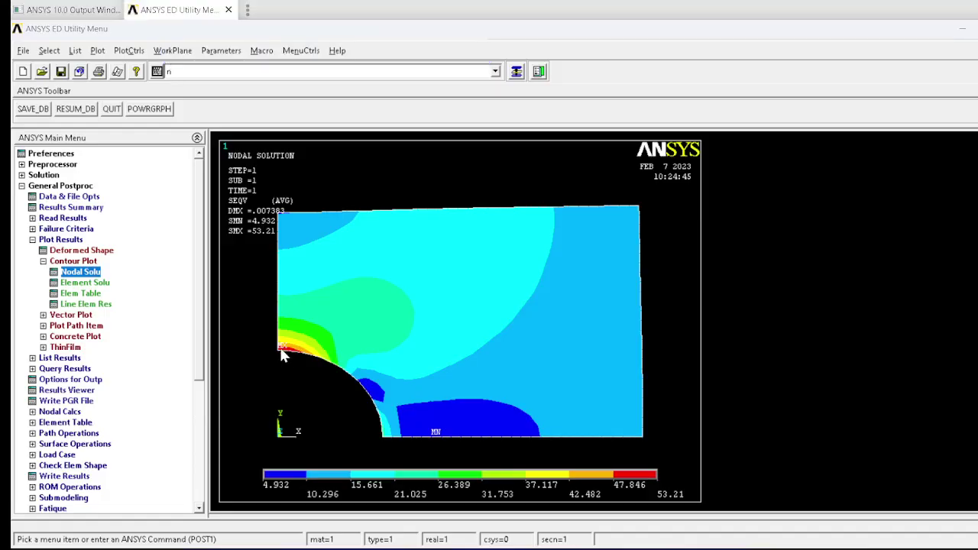
Step: Compare the maximum stress with the Word answer table and reread the Problem 5.2 statement for the remaining hole-shape requirement
{"action": "key", "text": "alt+Tab"}
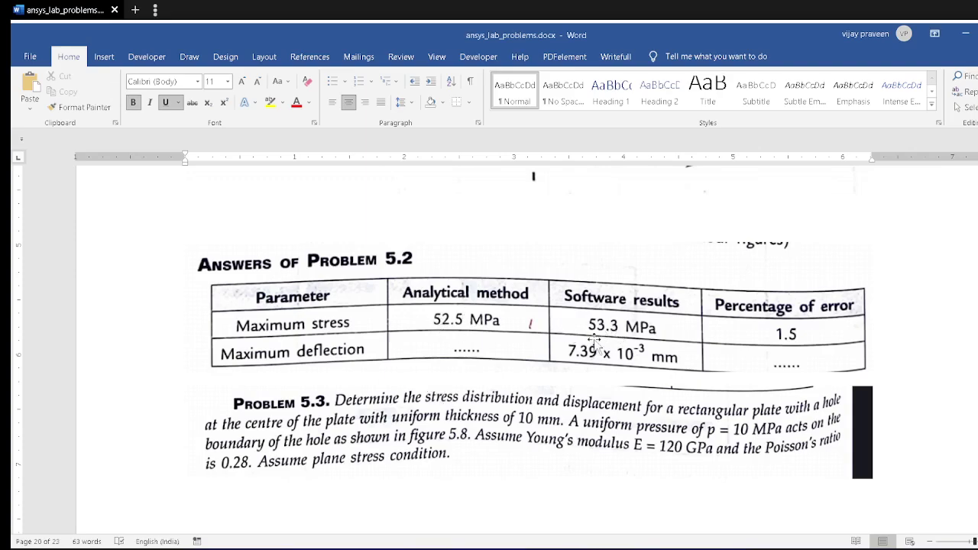
{"action": "key", "text": "alt+Tab"}
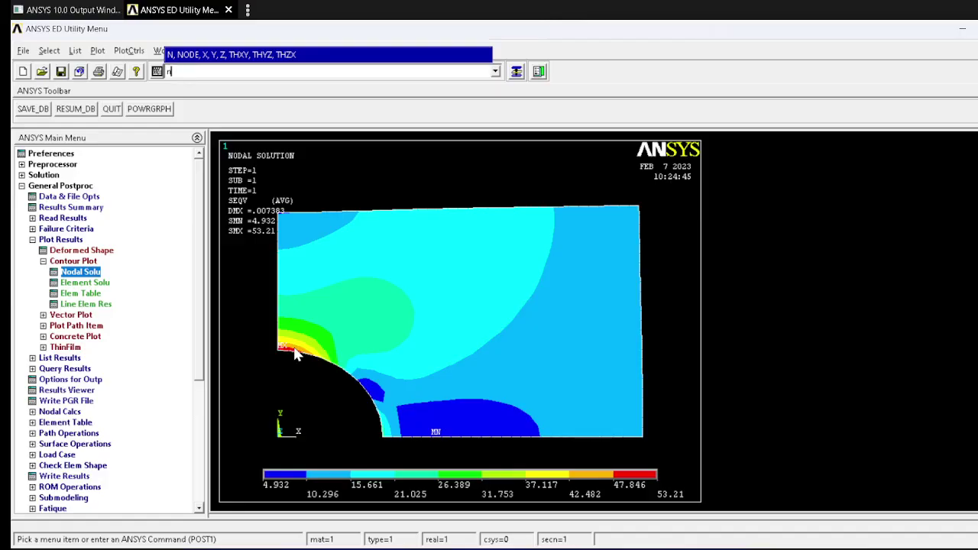
{"action": "key", "text": "alt+Tab"}
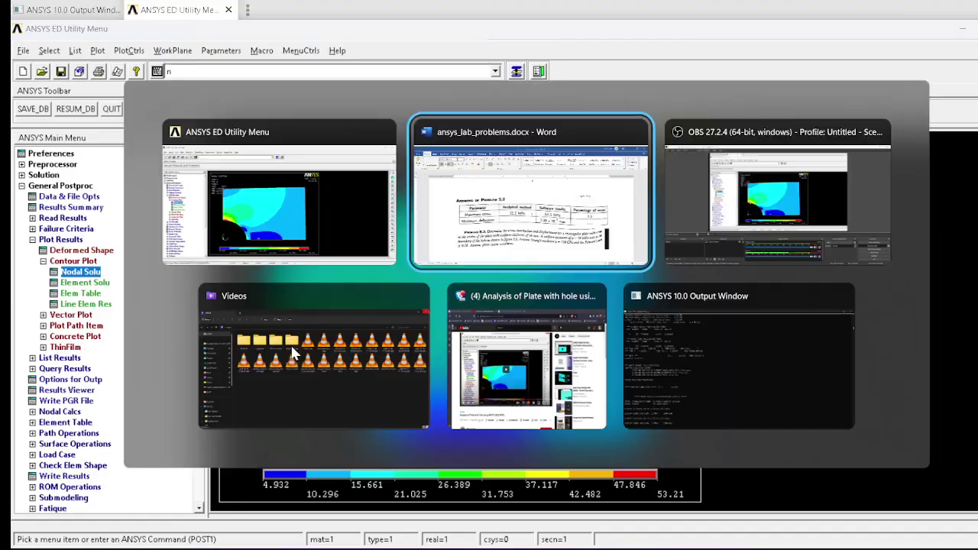
{"action": "scroll", "coordinate": [323, 356], "scroll_direction": "up", "scroll_amount": 2}
{"action": "scroll", "coordinate": [349, 344], "scroll_direction": "down", "scroll_amount": 2}
{"action": "scroll", "coordinate": [353, 320], "scroll_direction": "up", "scroll_amount": 6}
{"action": "scroll", "coordinate": [356, 317], "scroll_direction": "up", "scroll_amount": 3}
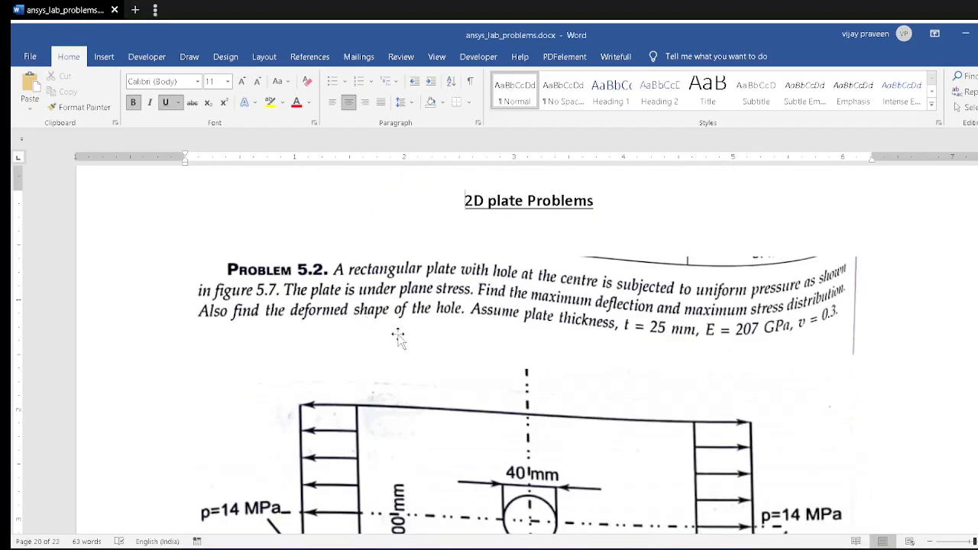
{"action": "key", "text": "alt+Tab"}
{"action": "type", "text": "n"}
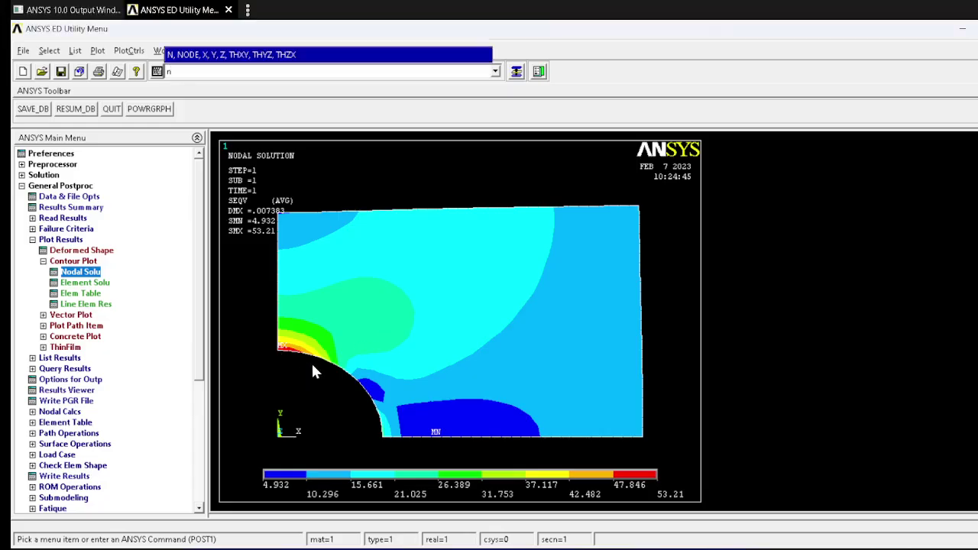
Step: Expand the quarter-plate stress plot to the full plate using periodic/cyclic symmetry expansion with 1/4 Dihedral Sym
{"action": "left_click", "coordinate": [122, 52]}
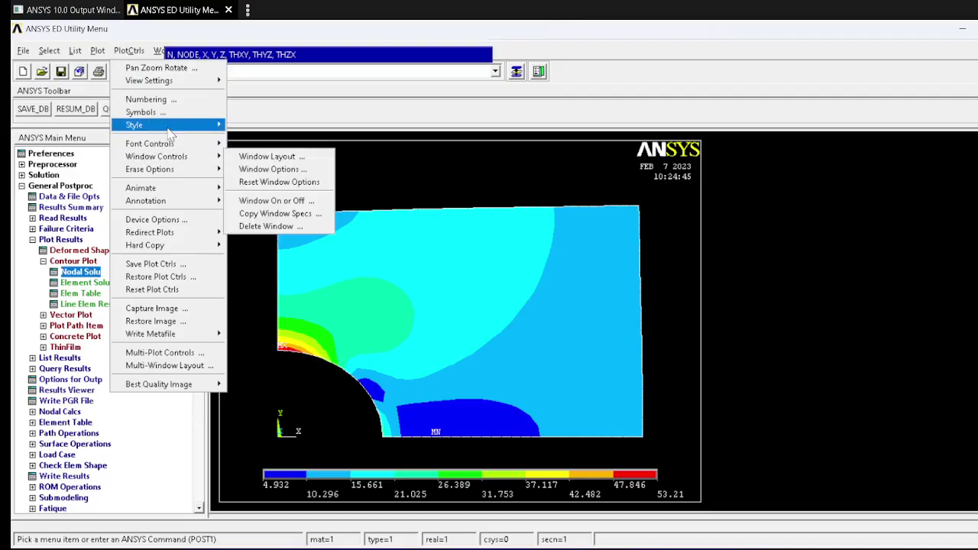
{"action": "mouse_move", "coordinate": [206, 125]}
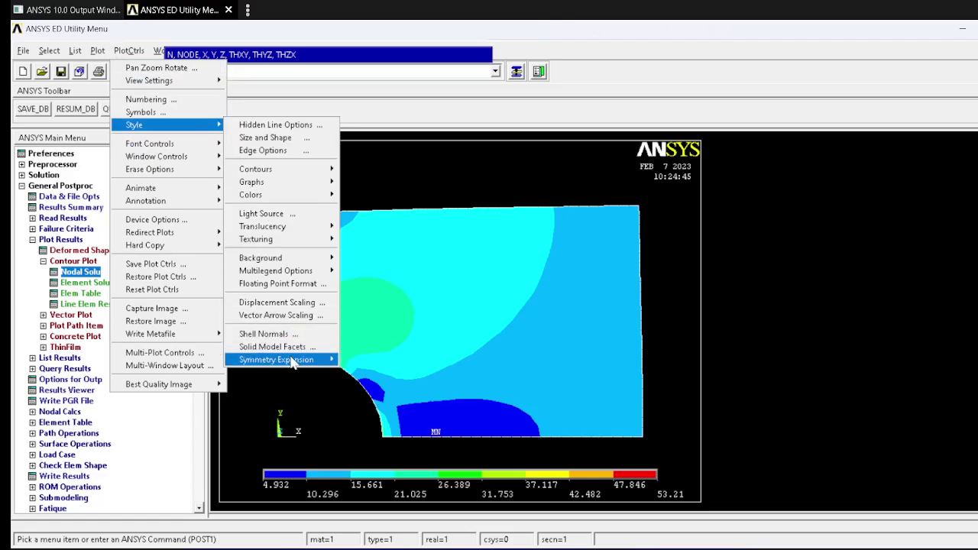
{"action": "mouse_move", "coordinate": [309, 364]}
{"action": "left_click", "coordinate": [352, 363]}
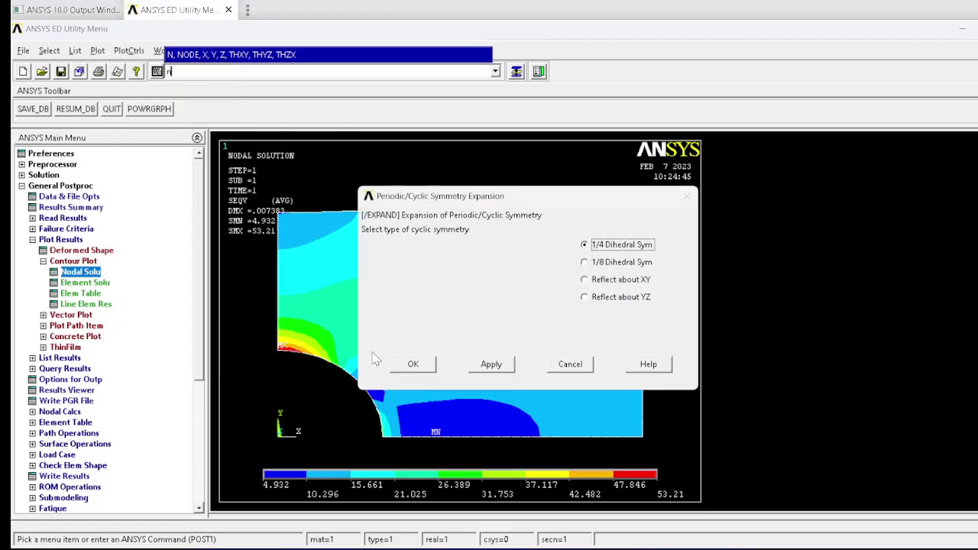
{"action": "left_click", "coordinate": [412, 365]}
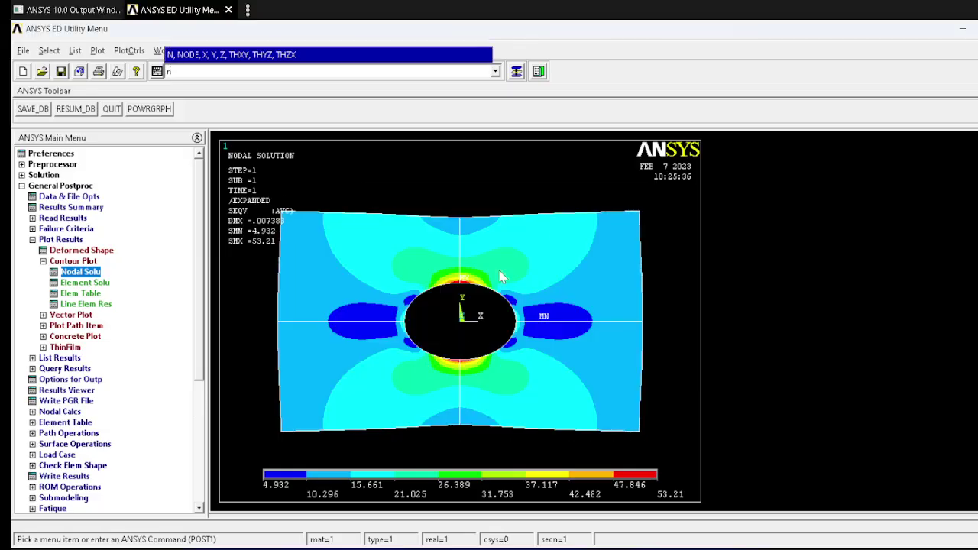